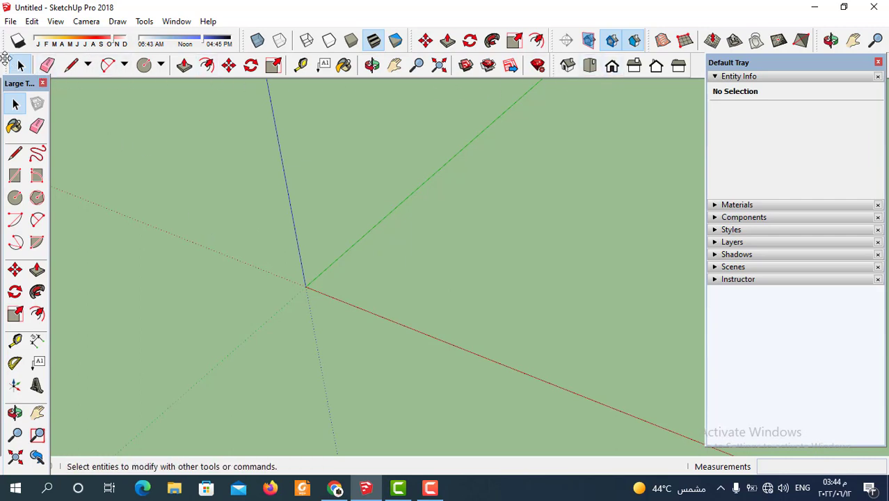
Step: Draw a circle with a radius of about 120 m on the ground beside the origin, between the red and green axes
left_click(161, 65)
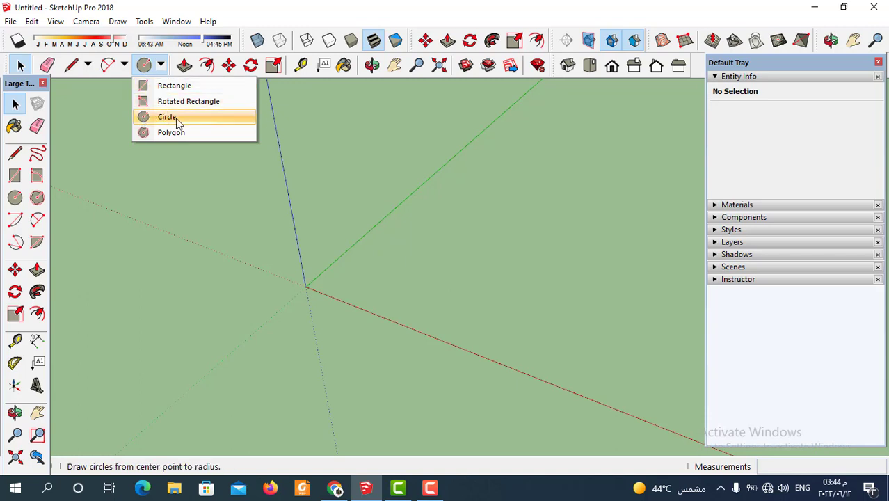
left_click(386, 151)
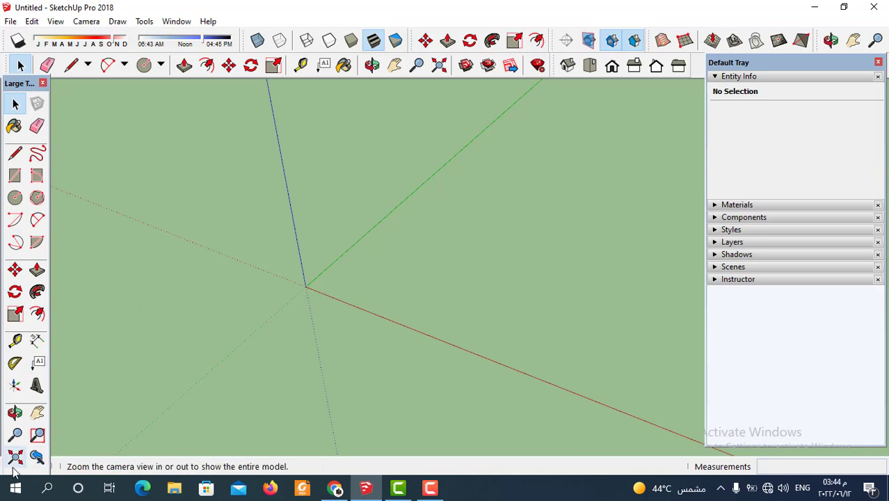
left_click(16, 198)
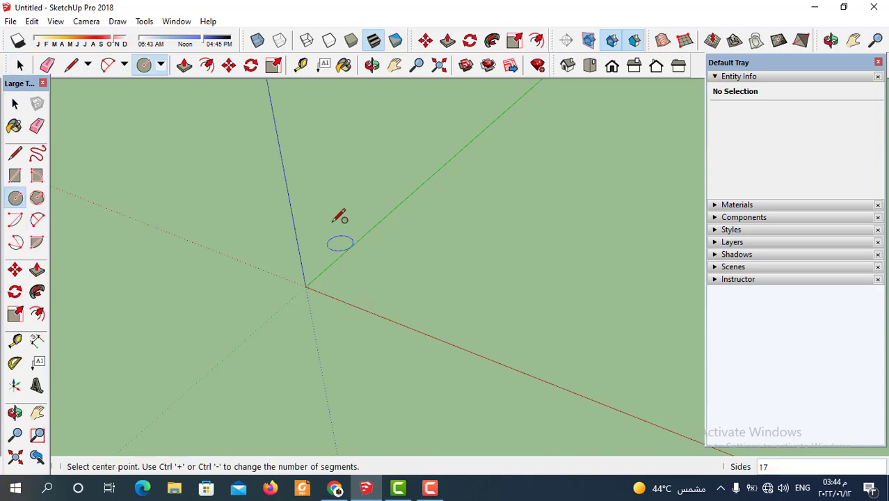
scroll(344, 240, "down", 2)
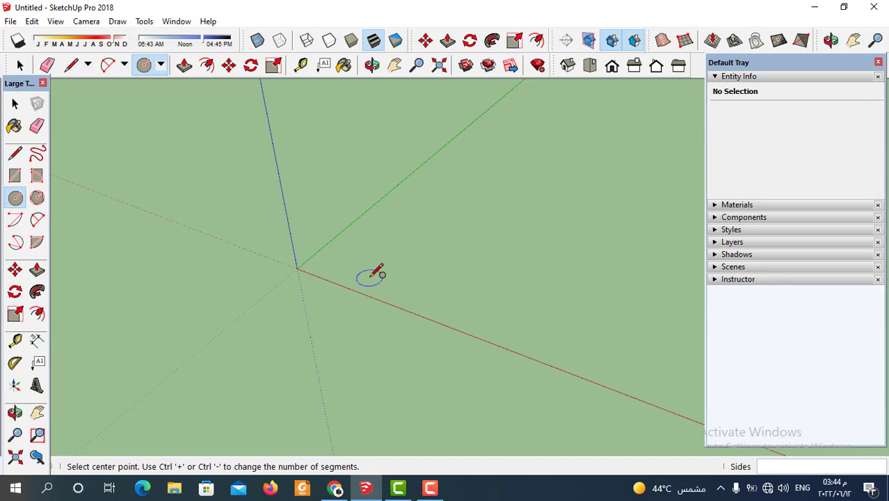
scroll(376, 276, "up", 1)
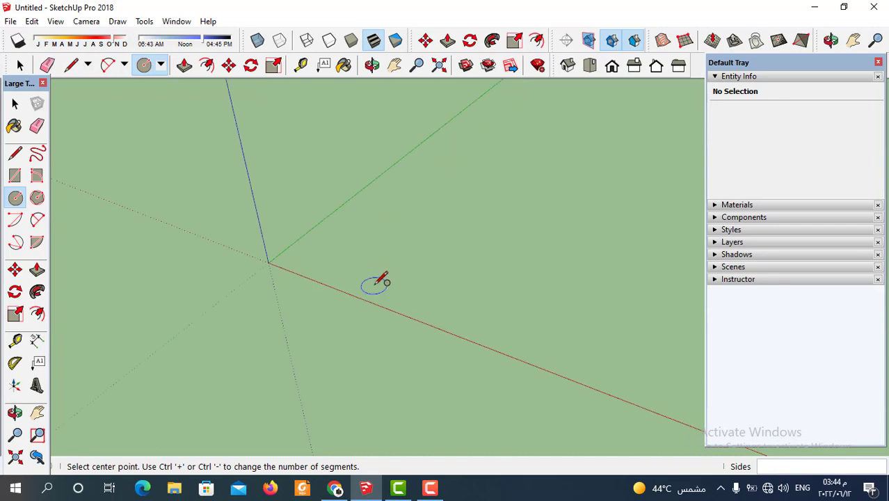
scroll(365, 264, "up", 1)
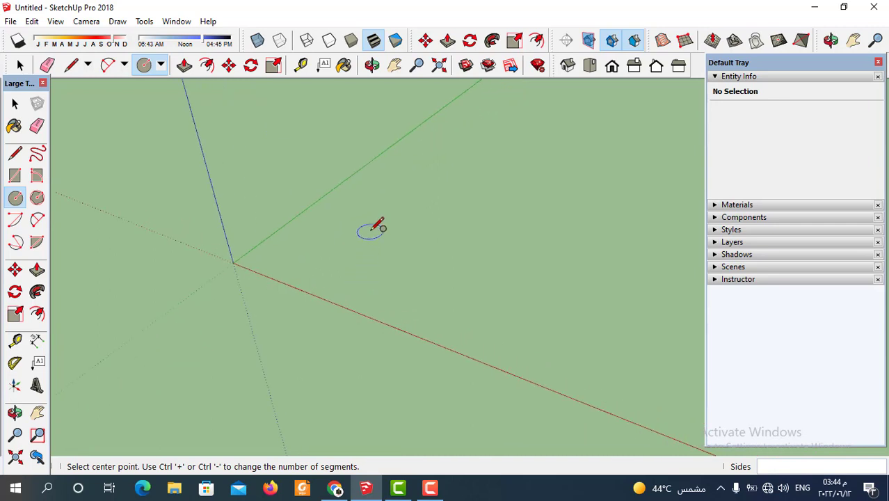
left_click(372, 229)
scroll(376, 225, "down", 1)
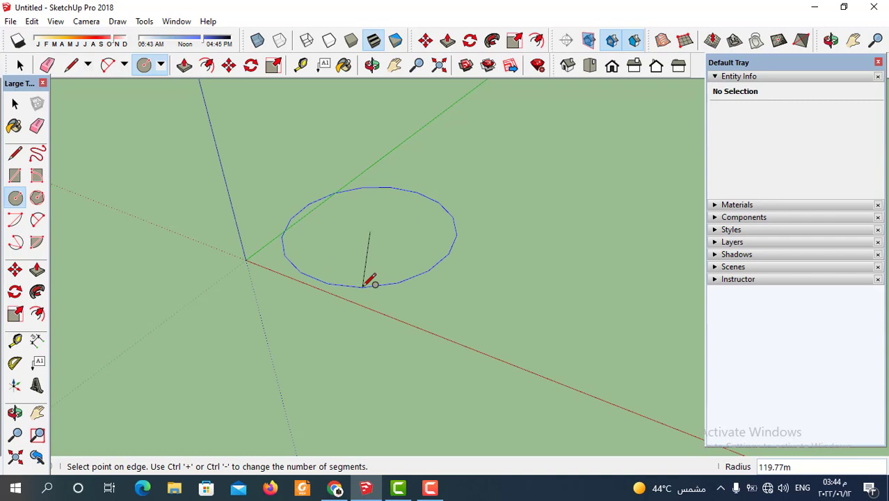
left_click(369, 281)
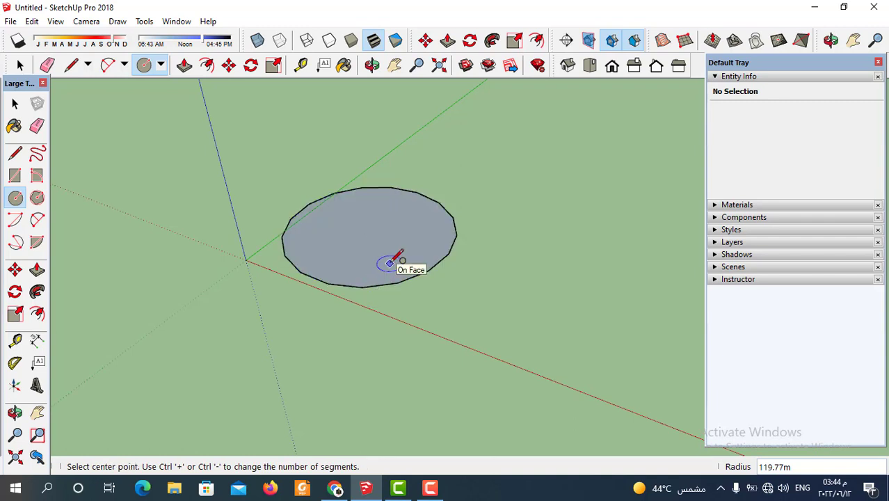
Step: Draw a second circle with a radius of about 126 m beside the first one, farther from the origin
middle_click_drag(391, 258, 288, 178)
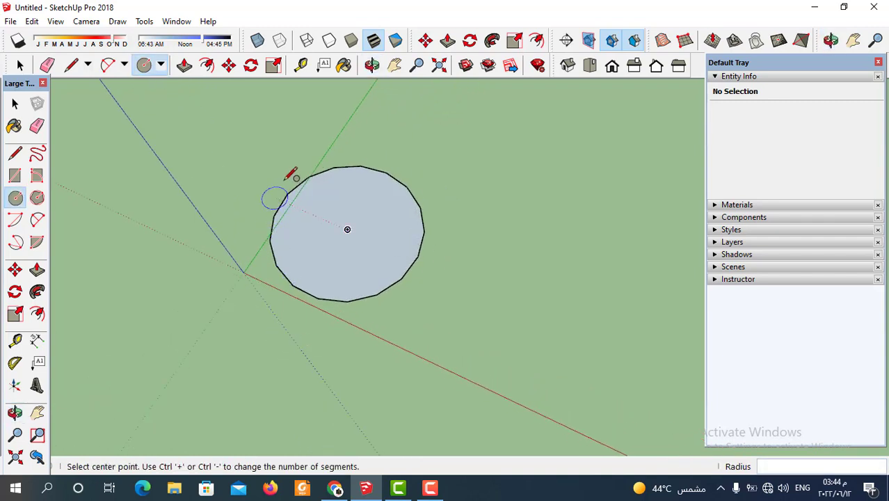
middle_click_drag(447, 237, 460, 219)
left_click(460, 218)
left_click(452, 283)
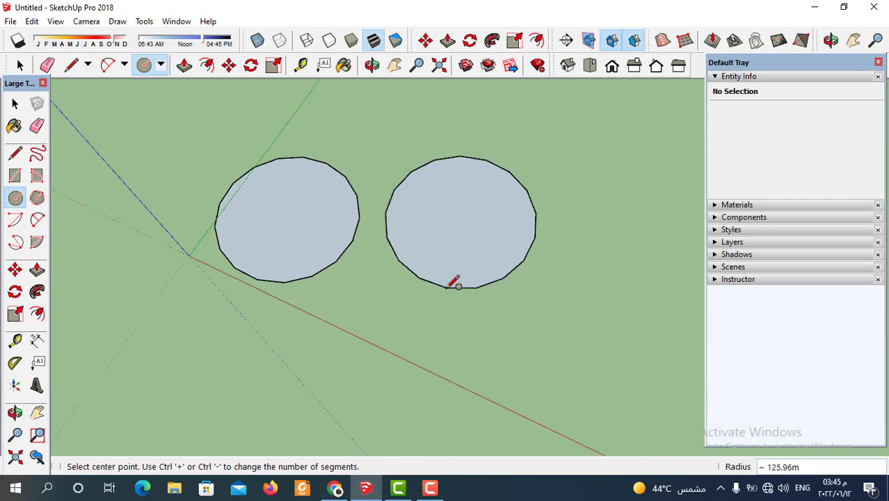
Step: Draw a circle with a 20 m radius on the ground across the red axis from the two large circles
scroll(363, 214, "down", 2)
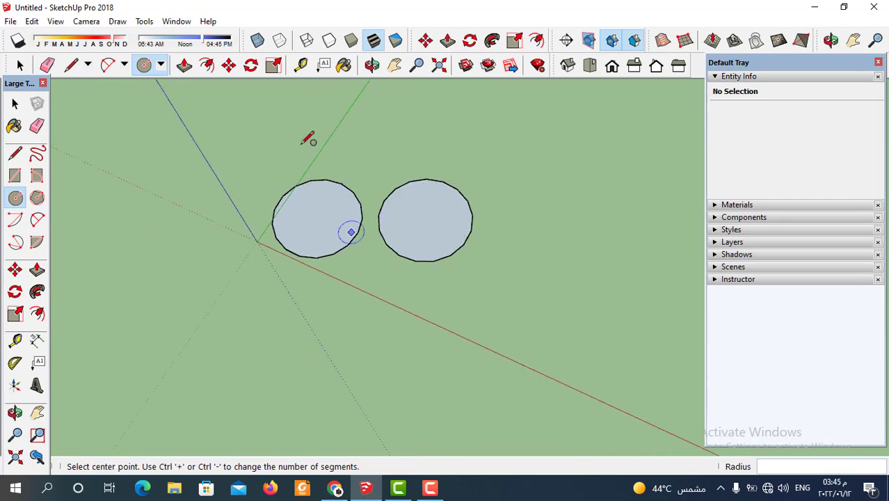
scroll(410, 175, "down", 1)
scroll(407, 214, "down", 1)
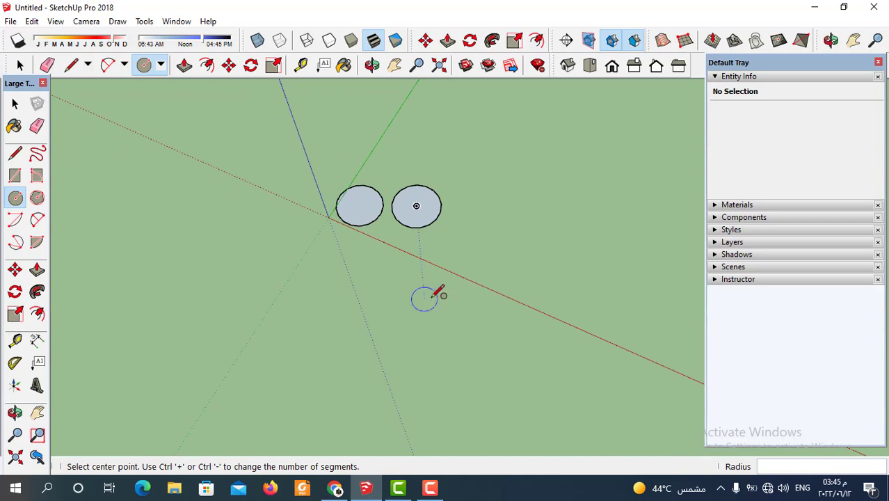
scroll(385, 170, "down", 1)
middle_click_drag(386, 170, 397, 151)
scroll(406, 228, "up", 3)
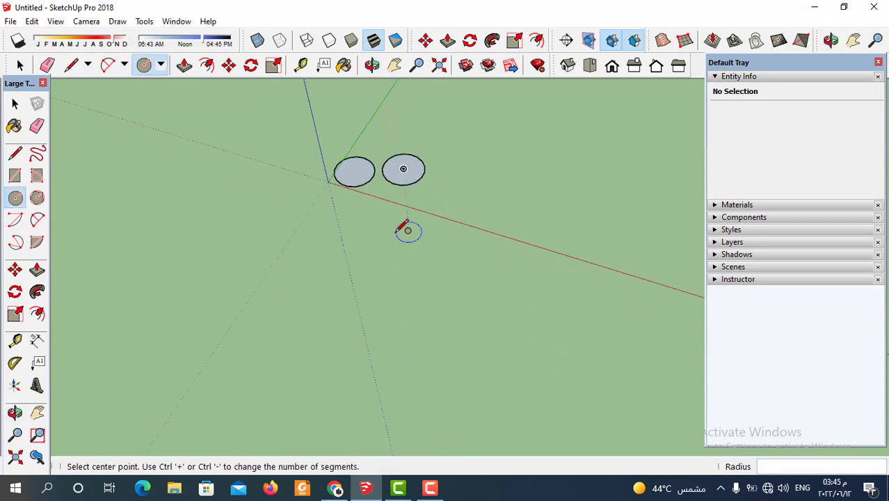
left_click(386, 213)
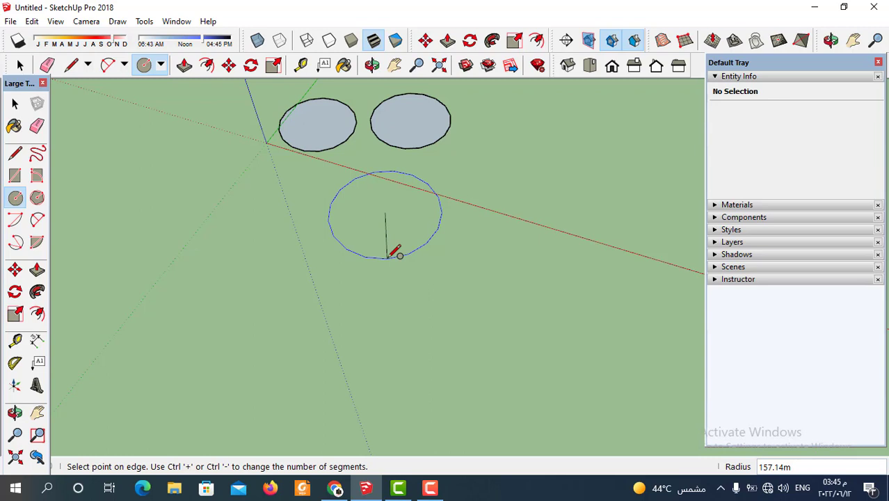
type("20")
key("Return")
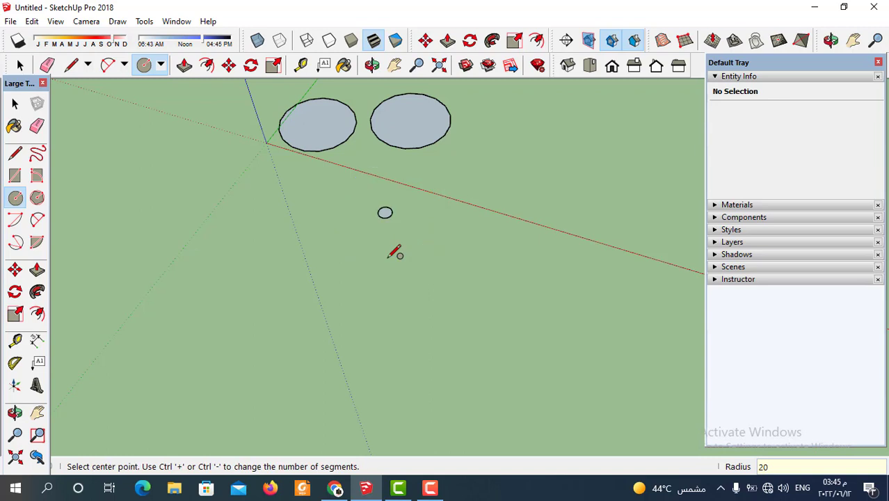
Step: Draw a circle with a 30 m radius between the second large circle and the red axis
scroll(388, 256, "up", 5)
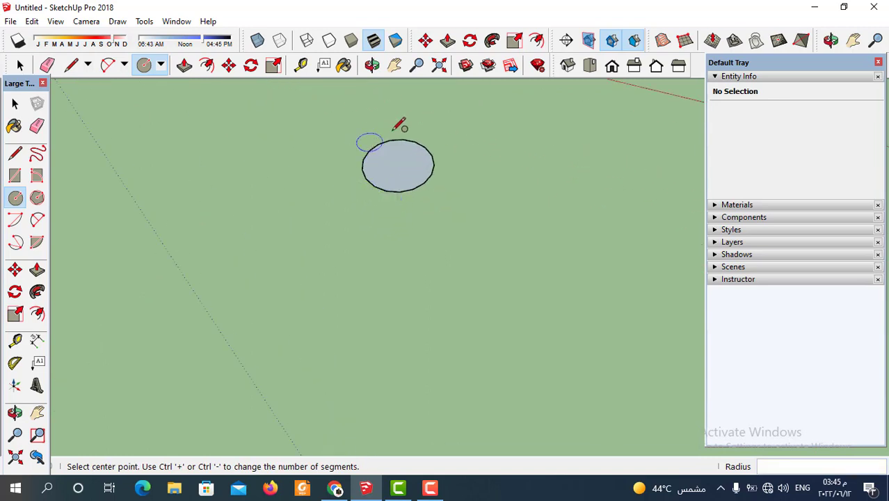
scroll(383, 306, "down", 5)
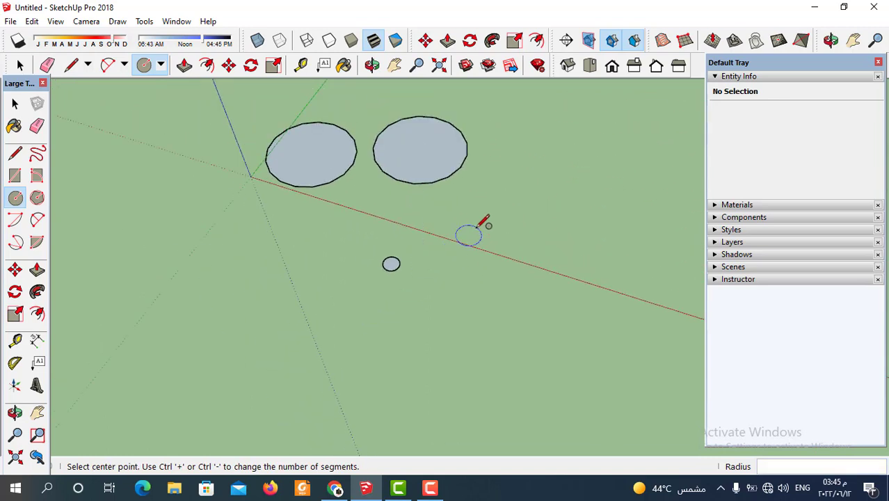
left_click(482, 219)
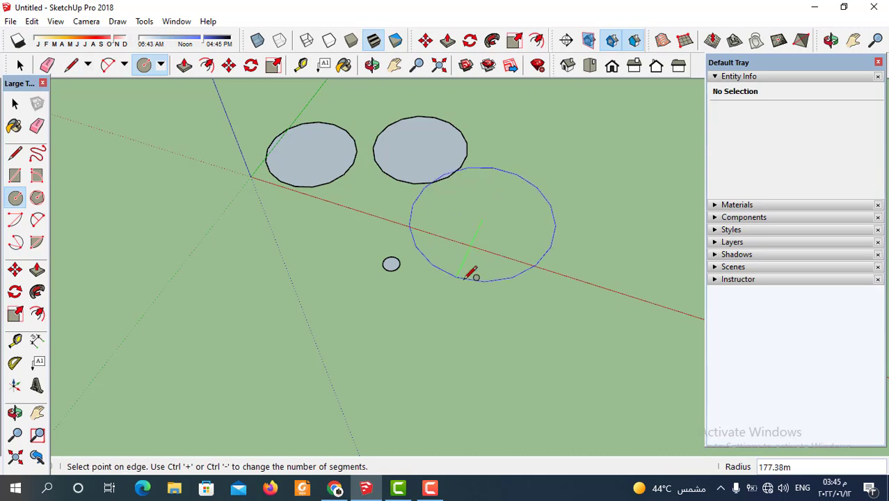
type("30")
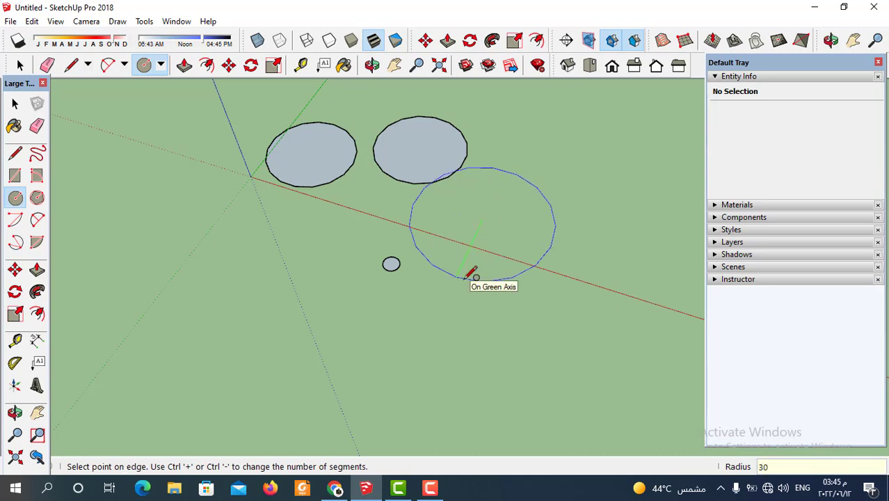
key("Return")
scroll(473, 274, "up", 4)
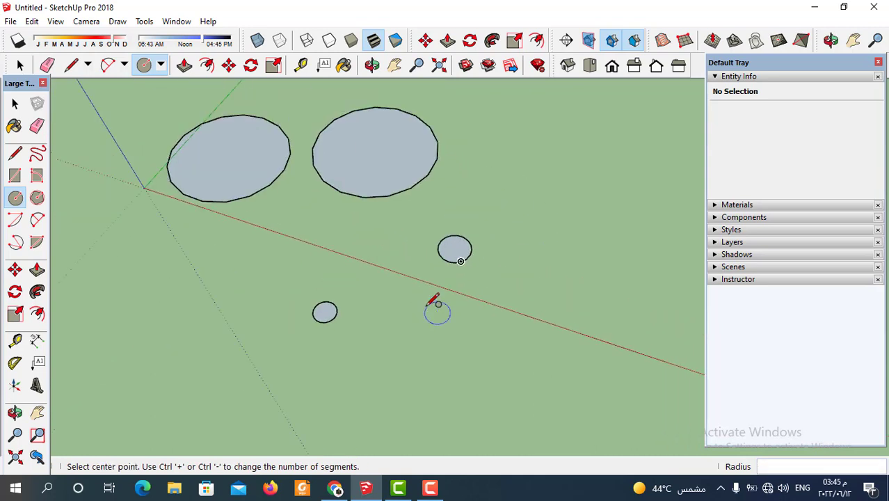
Step: Examine the straight segments that form the edge of the large circle nearest the origin
scroll(438, 310, "down", 2)
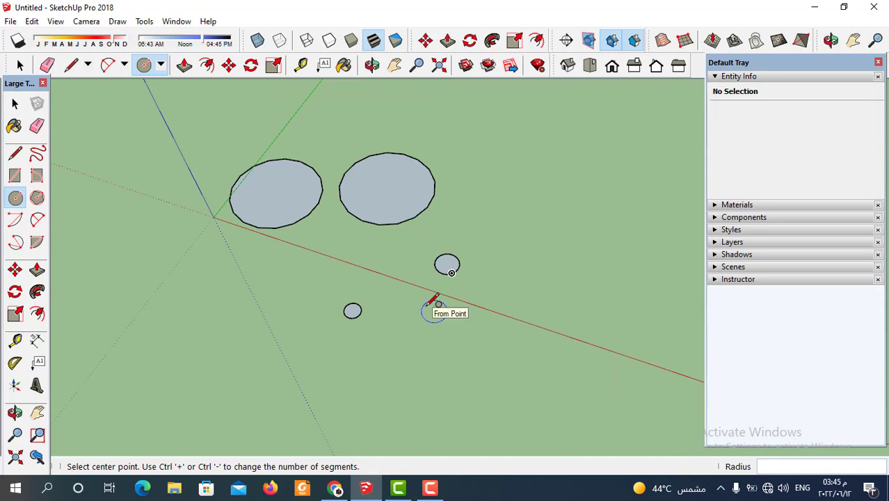
scroll(468, 297, "down", 2)
scroll(369, 256, "down", 1)
scroll(403, 230, "up", 4)
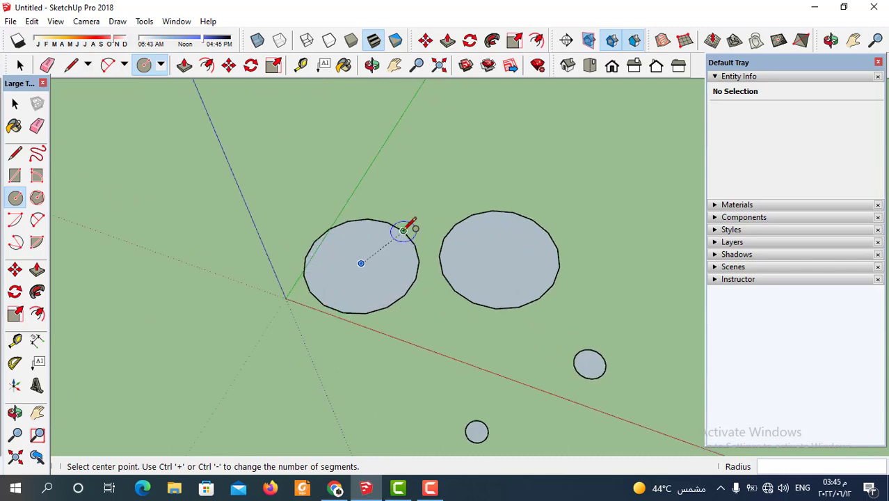
scroll(337, 294, "up", 4)
scroll(308, 210, "up", 2)
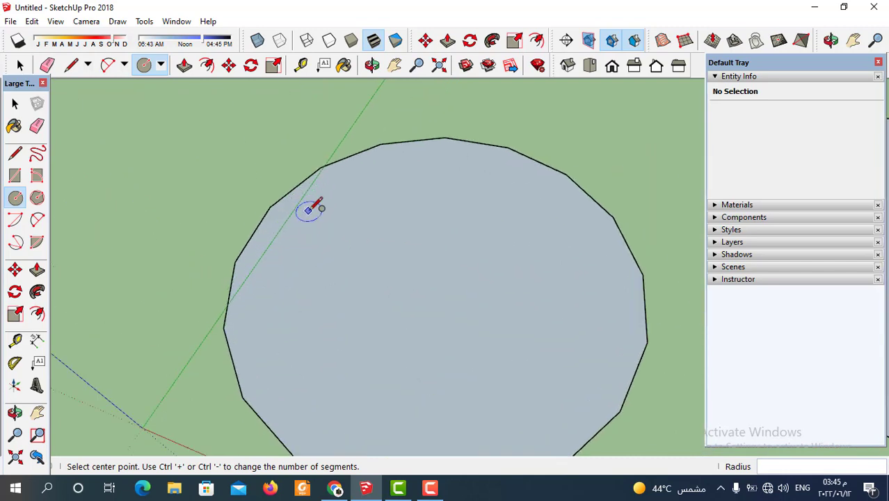
scroll(229, 214, "up", 1)
scroll(331, 244, "down", 3)
scroll(239, 208, "up", 2)
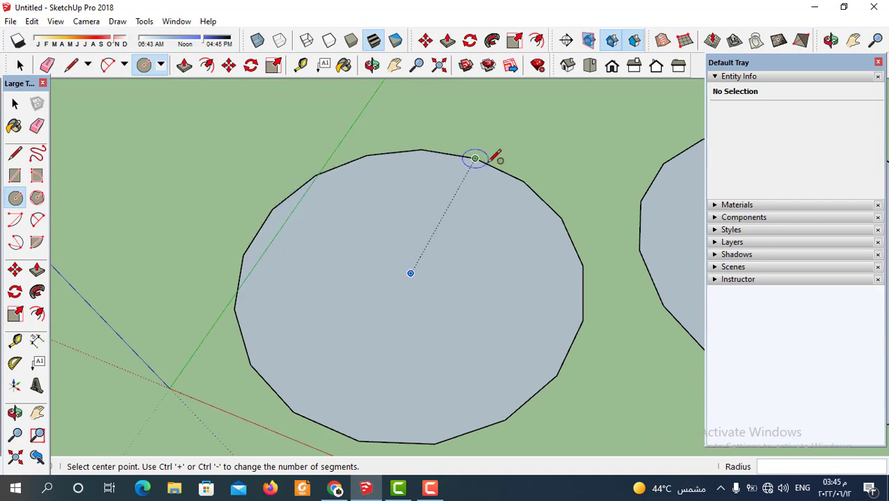
scroll(430, 212, "down", 1)
scroll(362, 390, "up", 1)
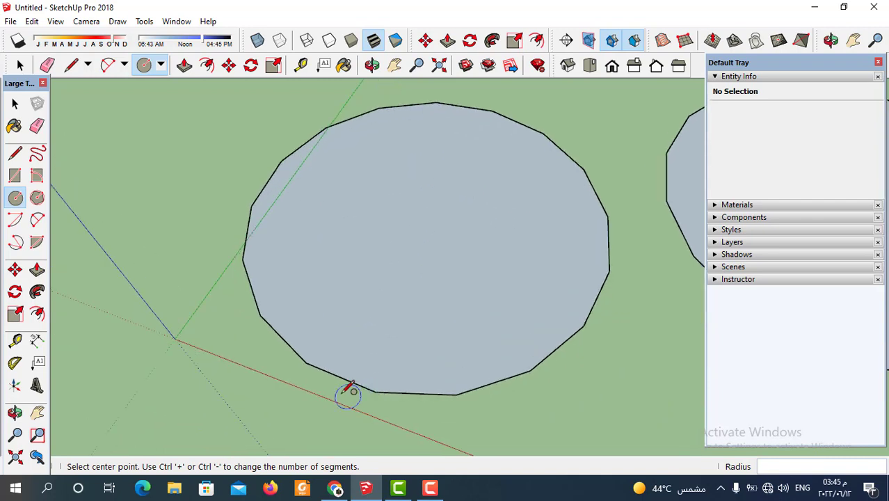
scroll(348, 391, "down", 1)
scroll(570, 194, "up", 1)
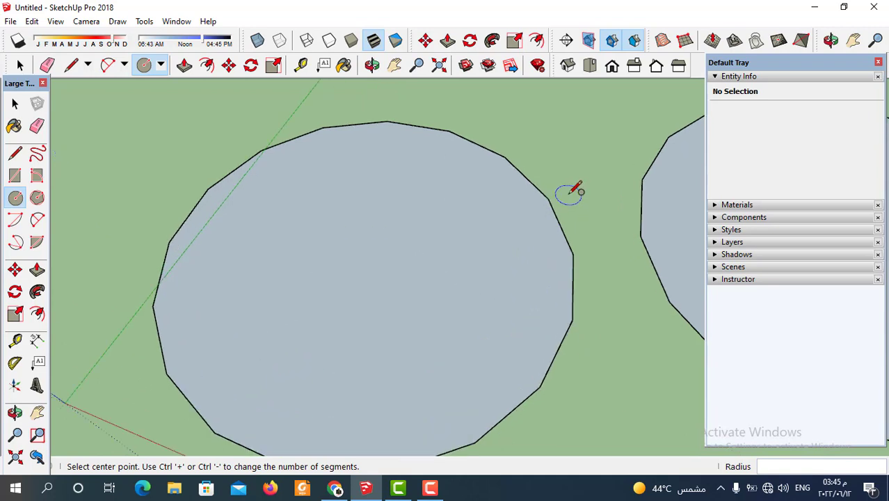
scroll(507, 282, "down", 1)
scroll(249, 277, "up", 1)
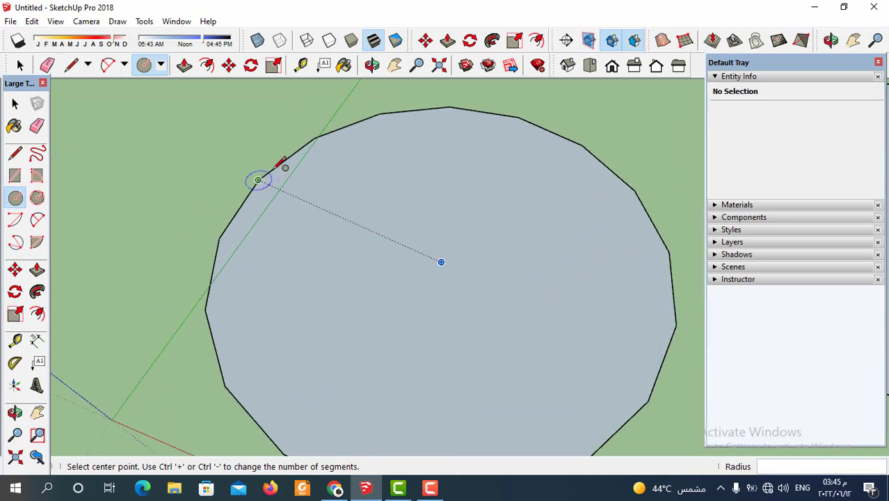
scroll(432, 104, "down", 1)
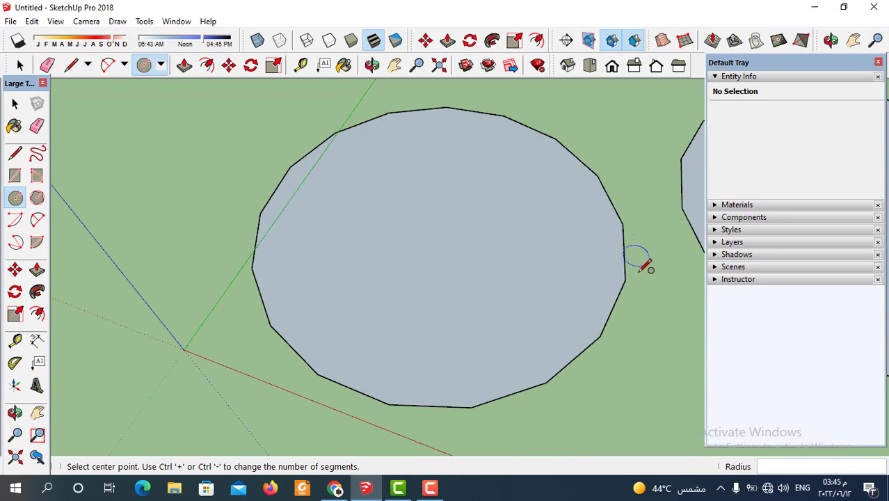
Step: Draw a circle with a radius of about 102 m across the red axis near the origin, reducing its segments until it is a pentagon
scroll(408, 214, "down", 1)
scroll(451, 187, "down", 2)
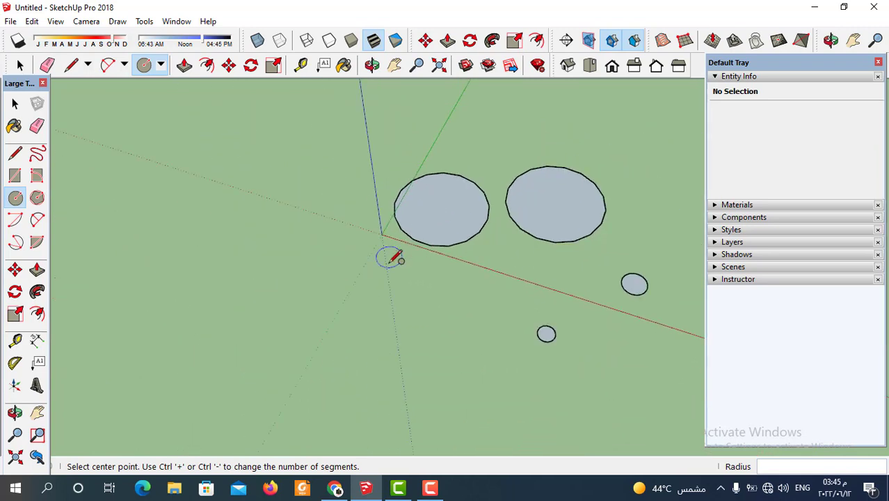
scroll(393, 260, "up", 1)
left_click(376, 278)
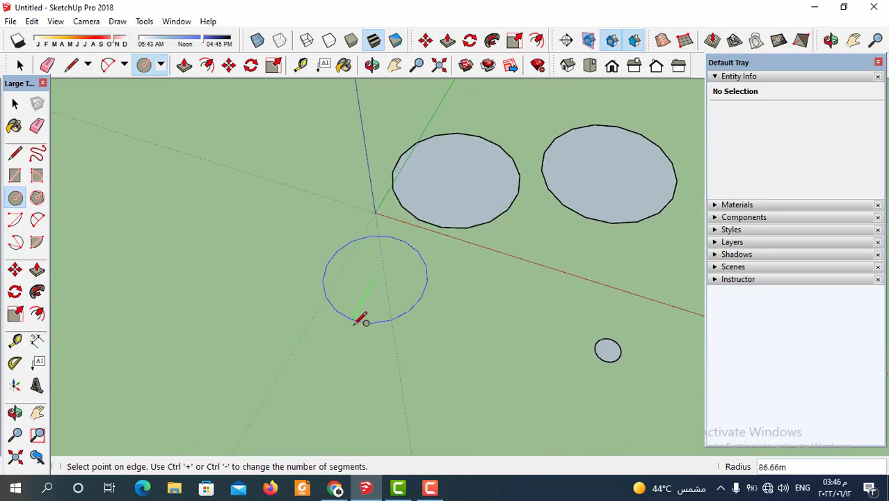
scroll(358, 321, "up", 1)
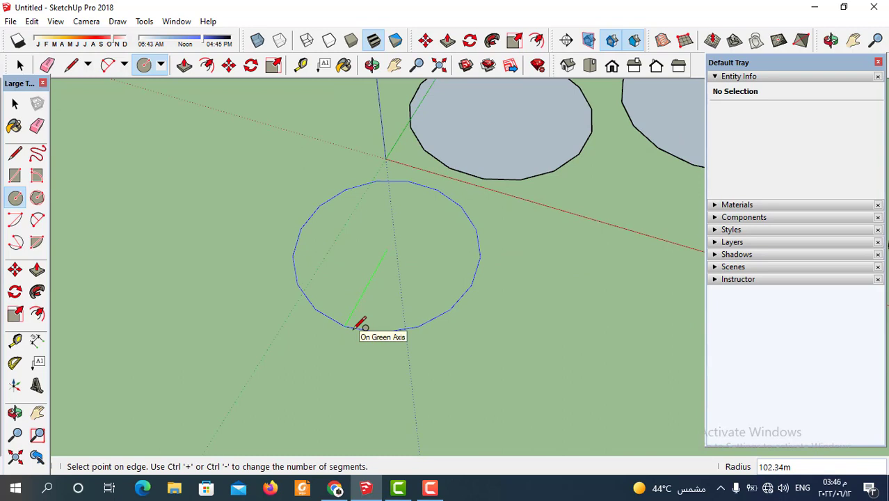
key("ctrl+minus")
key("ctrl+minus")
key("ctrl+minus")
key("ctrl+minus")
key("ctrl+minus")
key("ctrl+minus")
key("ctrl+minus")
key("ctrl+minus")
key("ctrl+minus")
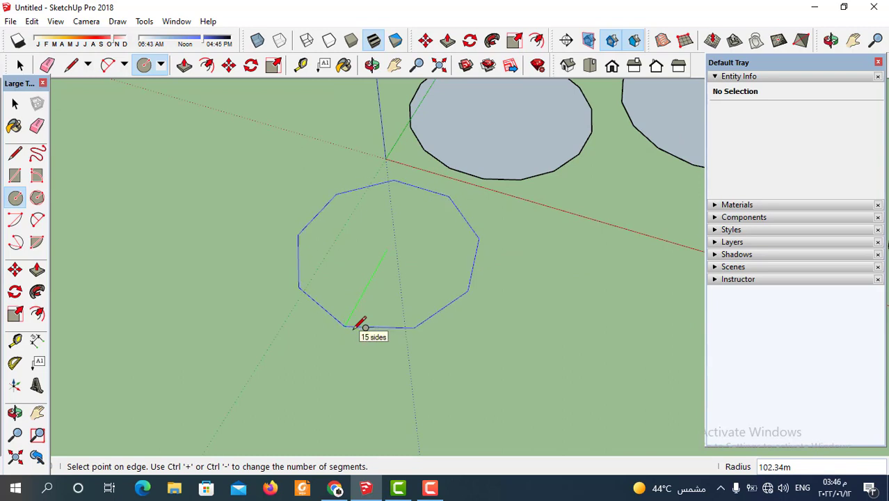
key("ctrl+minus")
key("ctrl+minus")
key("ctrl+minus")
key("ctrl+minus")
key("ctrl+minus")
key("ctrl+minus")
key("ctrl+minus")
key("ctrl+minus")
key("ctrl+minus")
key("ctrl+minus")
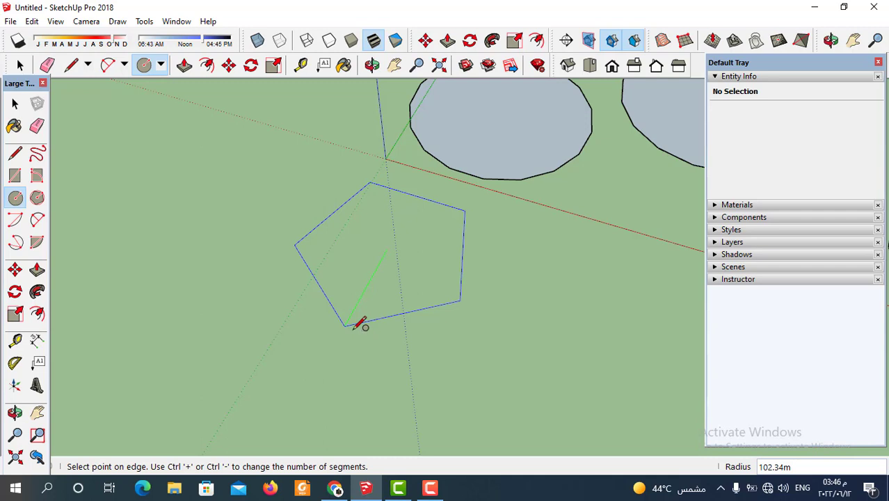
left_click(359, 324)
scroll(359, 306, "down", 4)
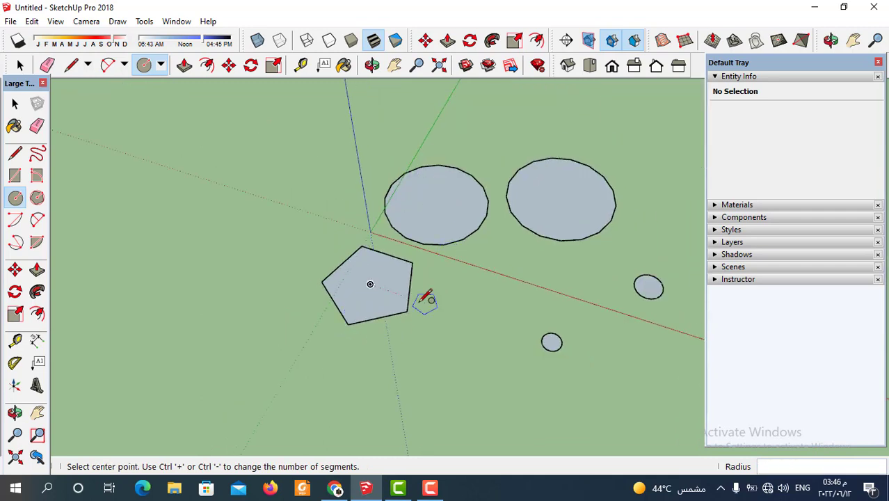
scroll(356, 313, "up", 1)
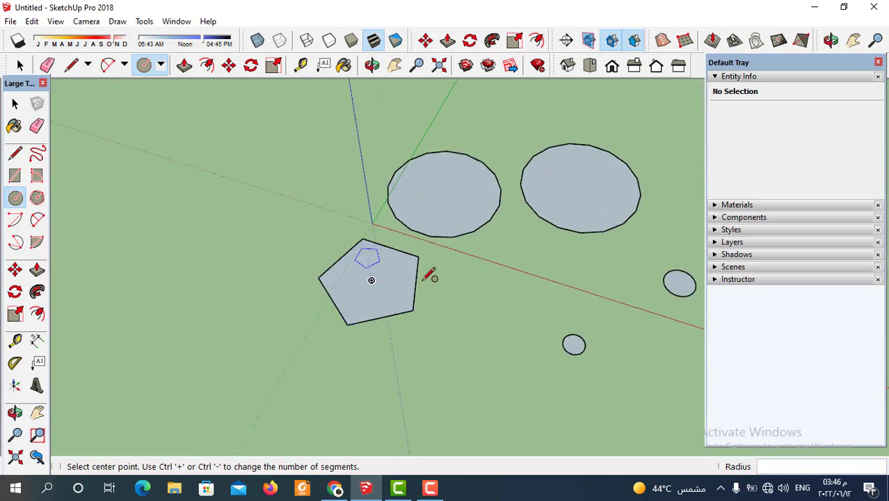
Step: Draw a circle with a radius of about 105 m between the pentagon and the smallest circle, raising its segments to 48
scroll(436, 352, "down", 1)
scroll(423, 184, "up", 2)
scroll(417, 194, "up", 1)
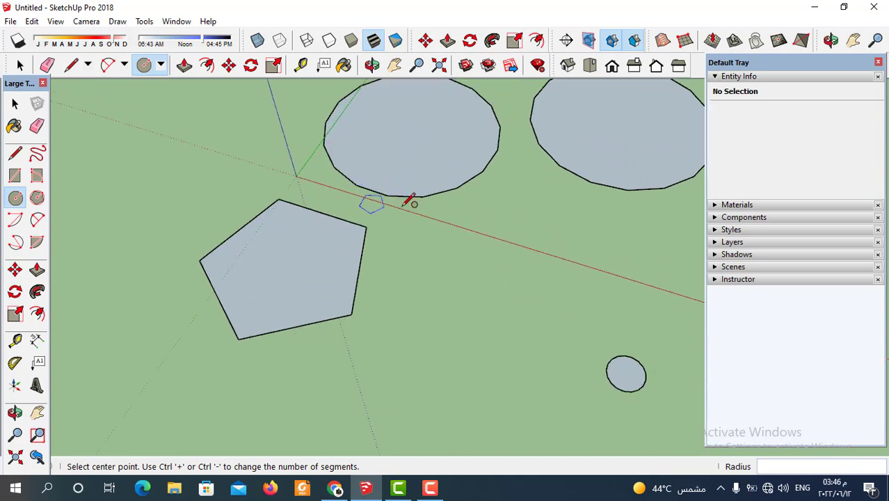
scroll(407, 198, "down", 2)
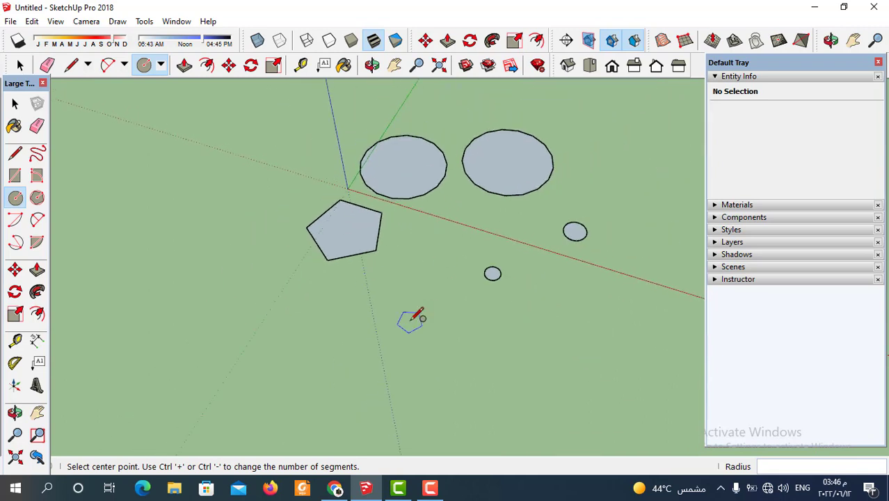
left_click(408, 296)
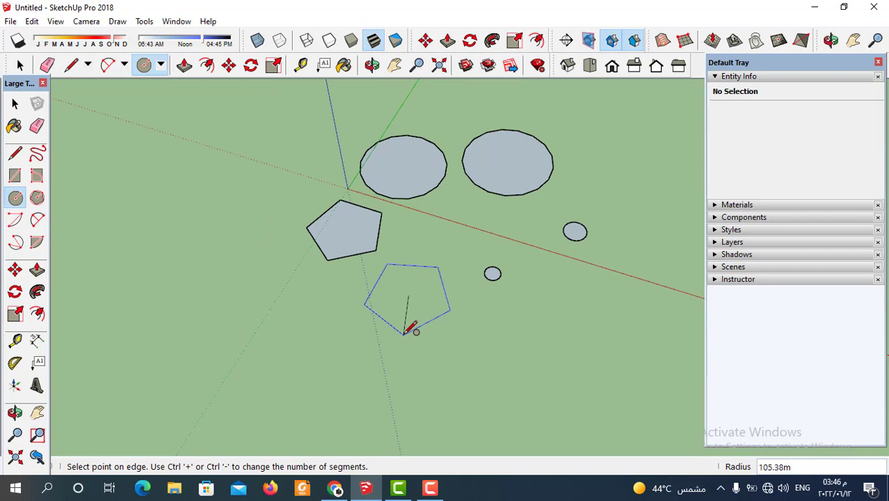
key("ctrl+plus")
key("ctrl+plus")
key("ctrl+plus")
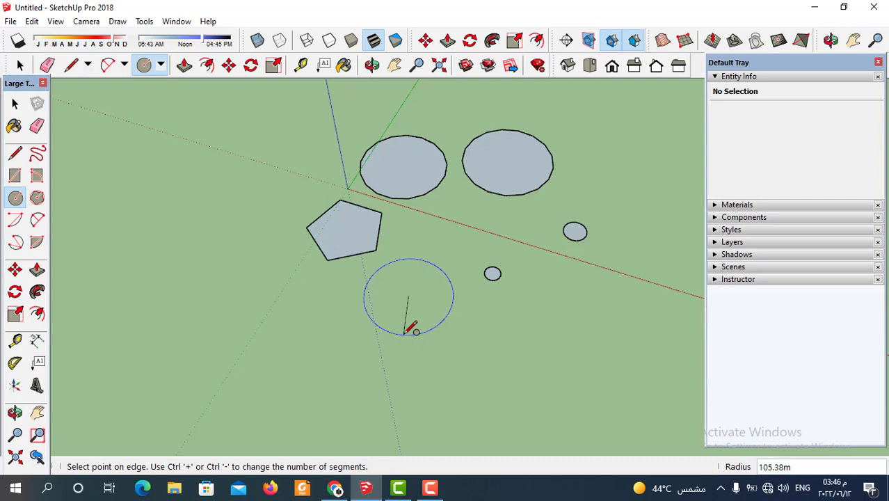
key("ctrl+plus")
left_click(408, 332)
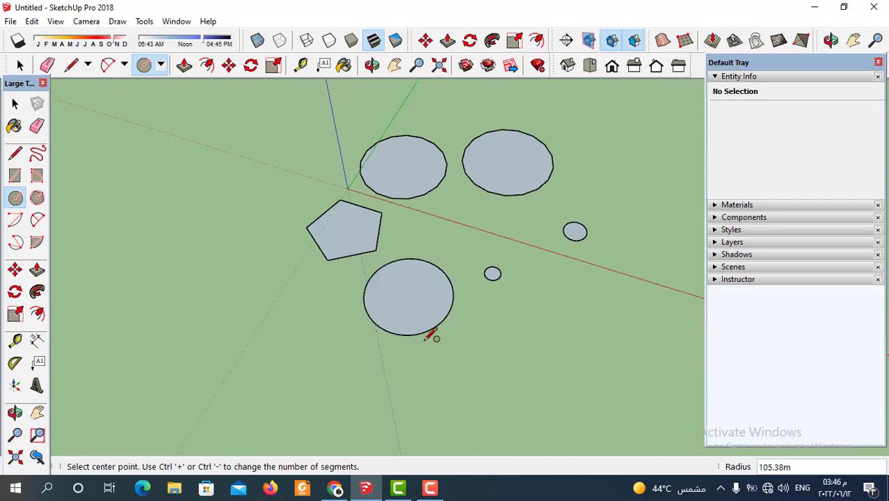
Step: Examine the smoothness of the new 48-segment circle's edge up close
scroll(454, 278, "up", 2)
scroll(389, 244, "up", 2)
scroll(297, 252, "up", 4)
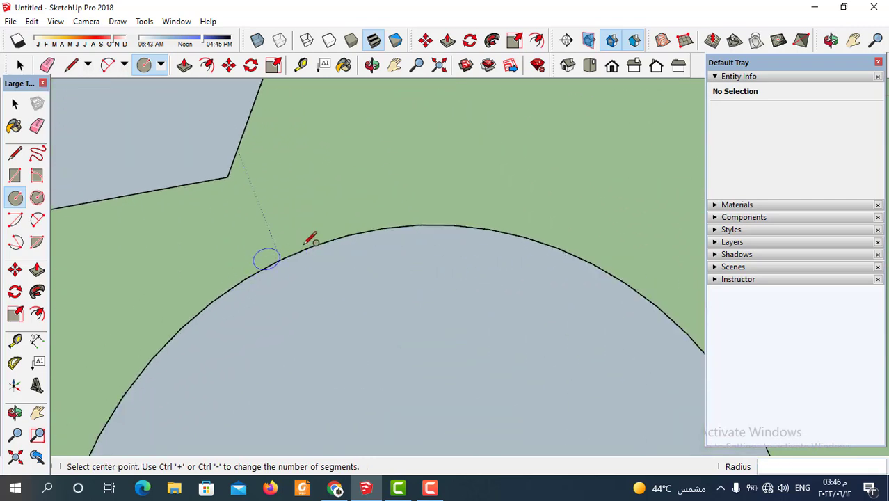
scroll(321, 248, "up", 3)
scroll(271, 284, "down", 1)
scroll(271, 283, "down", 6)
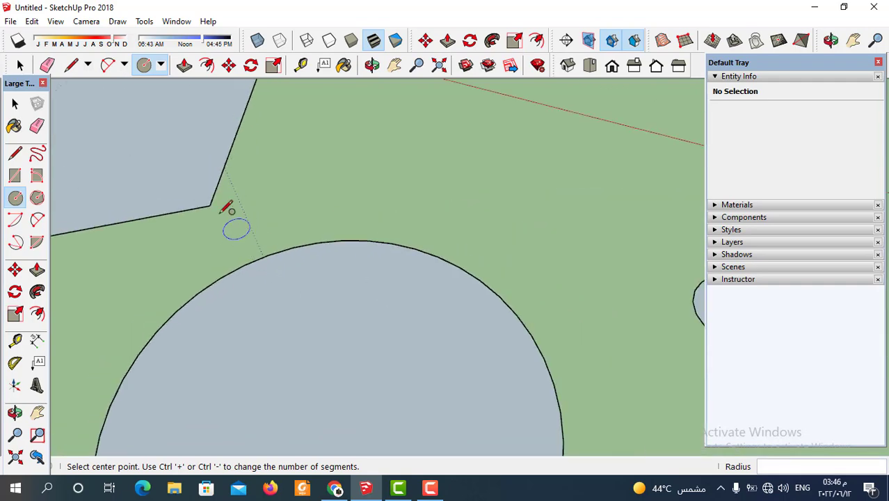
scroll(344, 203, "up", 4)
scroll(348, 206, "down", 5)
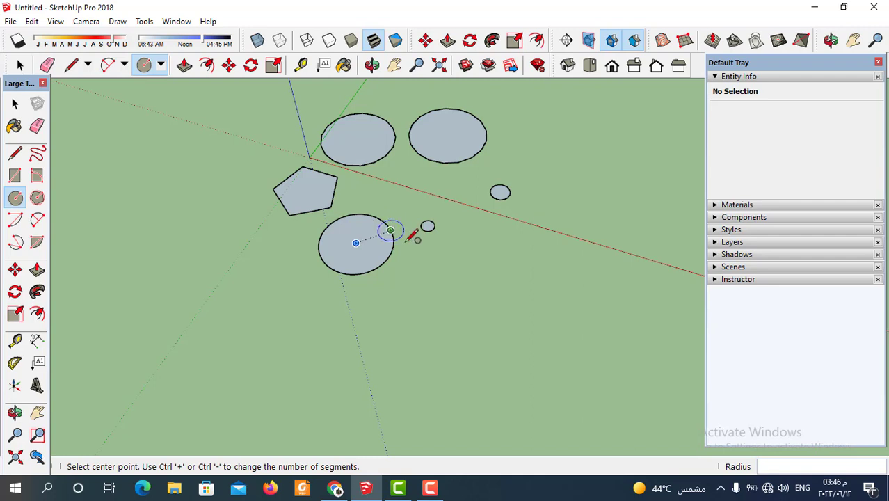
scroll(416, 243, "down", 2)
scroll(418, 246, "up", 1)
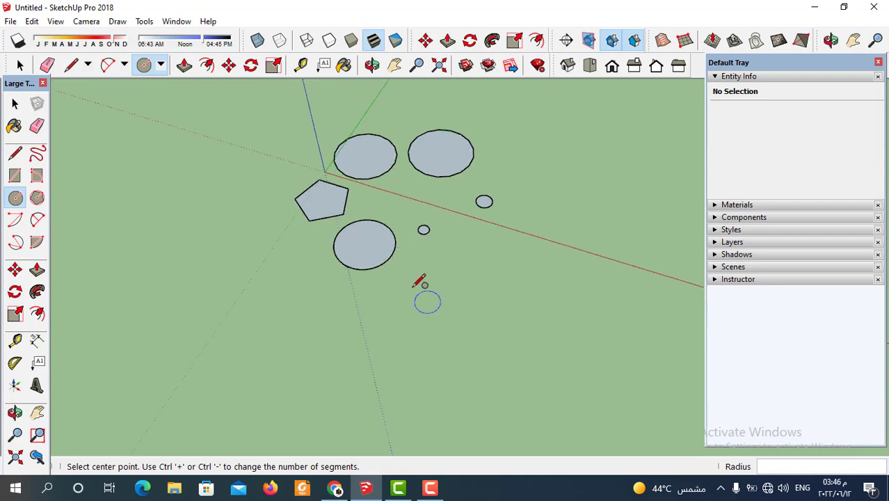
Step: Draw a circle with a radius of about 50 m beside the 48-segment circle, reducing it to 3 segments so it forms a triangle
scroll(317, 228, "up", 2)
scroll(493, 230, "down", 2)
scroll(348, 207, "up", 1)
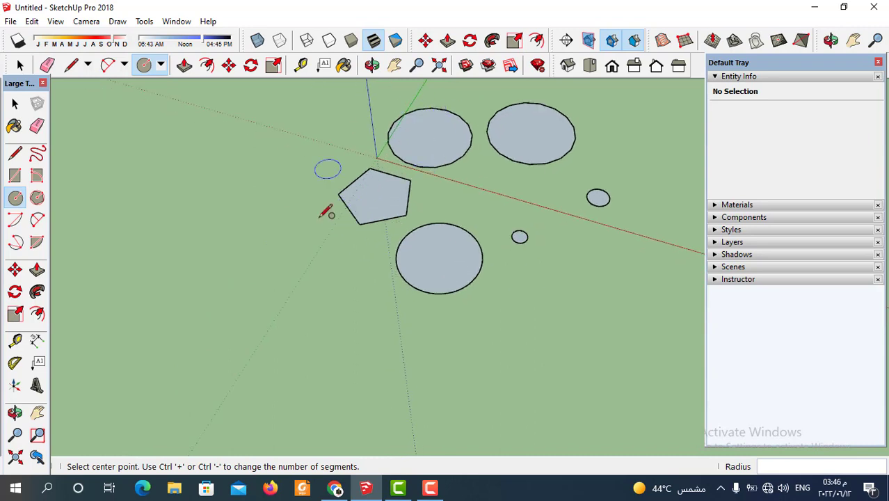
left_click(317, 275)
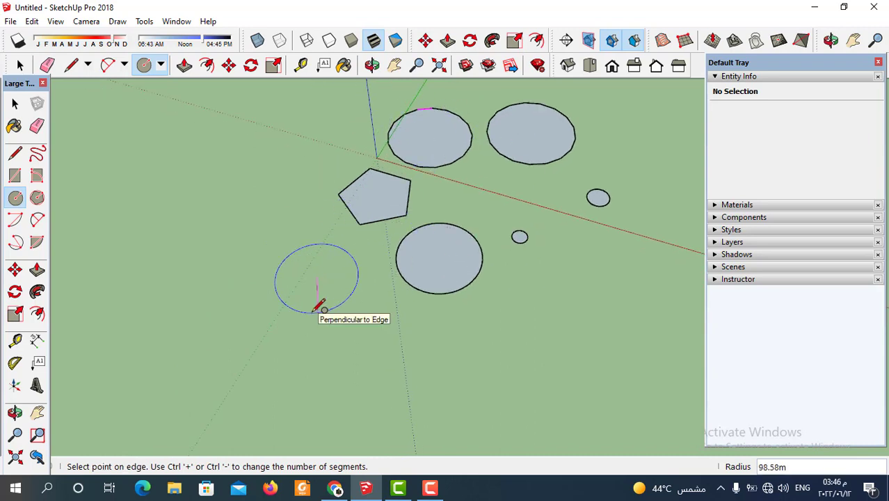
key("ctrl+plus")
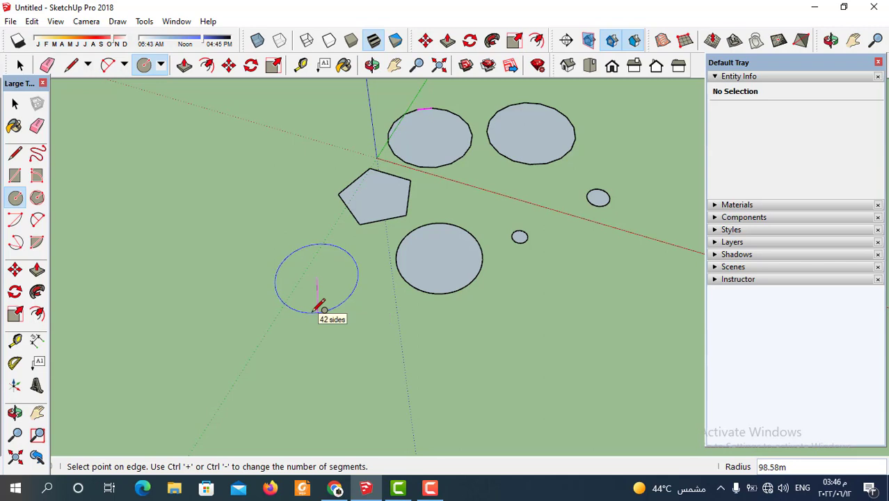
key("ctrl+minus")
key("ctrl+minus")
key("ctrl+minus")
key("ctrl+minus")
key("ctrl+minus")
key("ctrl+minus")
key("ctrl+minus")
key("ctrl+minus")
key("ctrl+minus")
key("ctrl+minus")
key("ctrl+minus")
key("ctrl+minus")
key("ctrl+minus")
key("ctrl+minus")
key("ctrl+minus")
key("ctrl+minus")
key("ctrl+minus")
key("ctrl+minus")
key("ctrl+minus")
key("ctrl+minus")
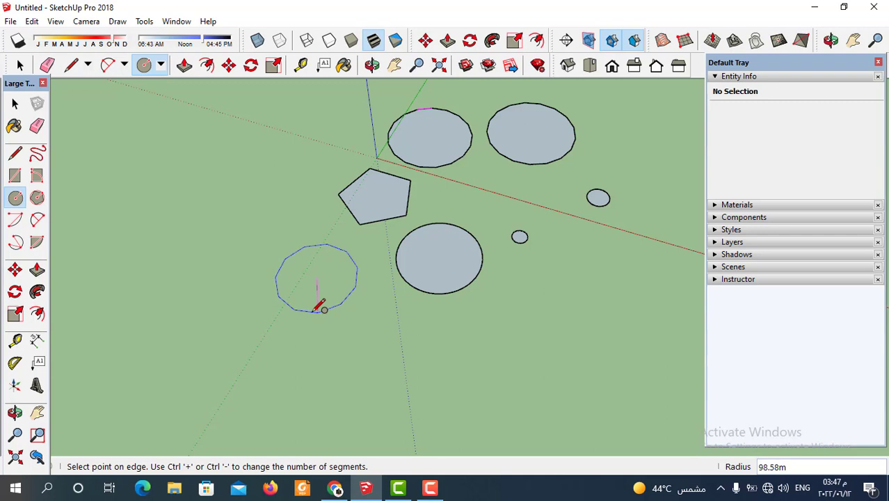
key("ctrl+minus")
key("ctrl+minus")
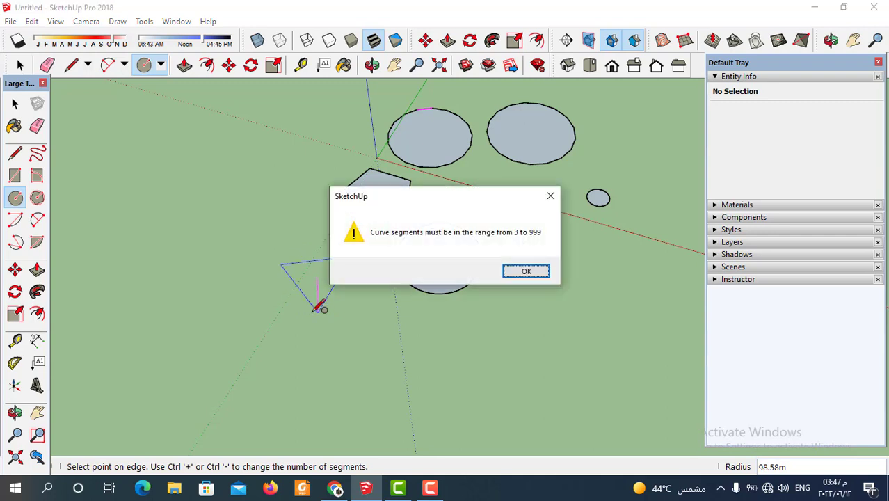
left_click(533, 273)
left_click(319, 293)
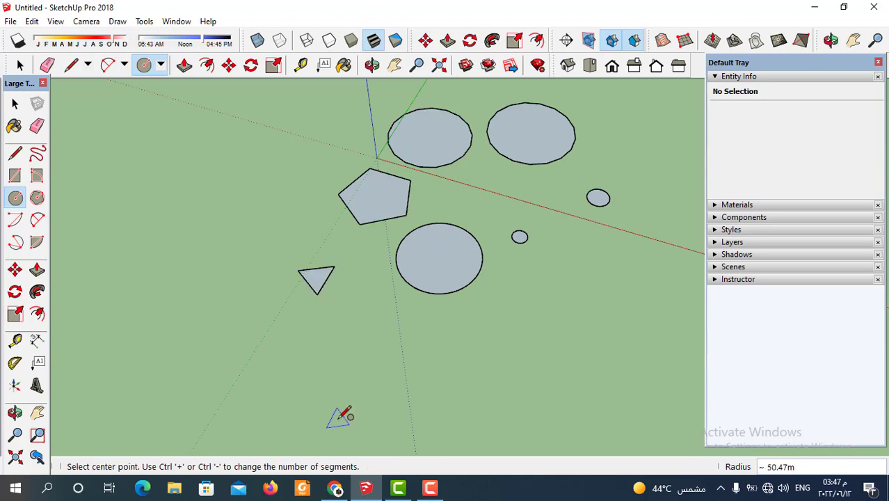
Step: Set the radius of the 48-segment circle to 80 m
scroll(330, 252, "down", 3)
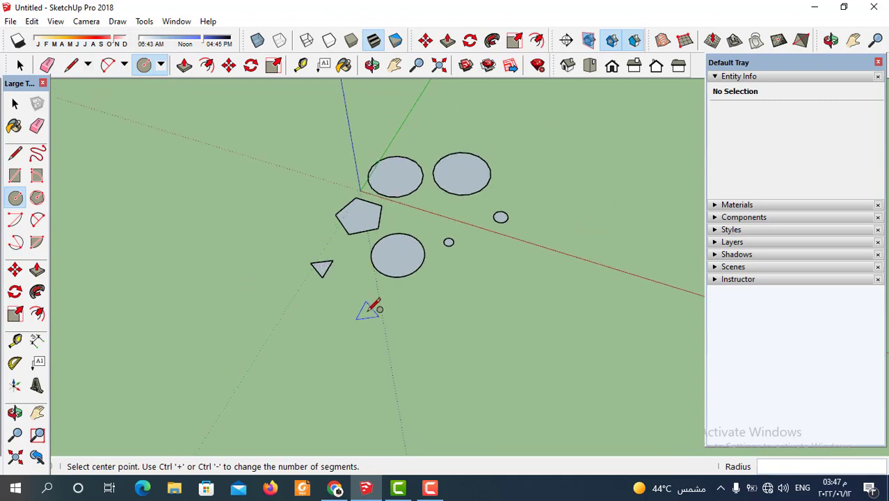
scroll(437, 308, "down", 2)
left_click(20, 65)
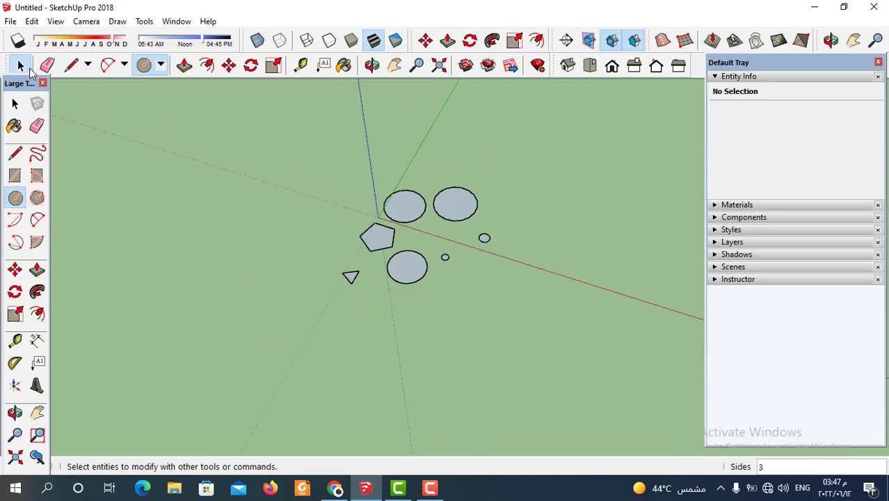
scroll(449, 244, "up", 2)
middle_click_drag(448, 244, 393, 260)
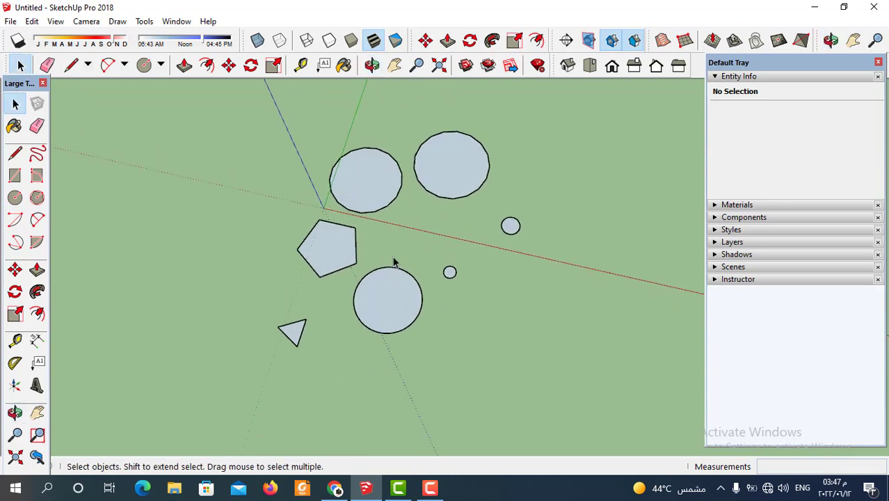
scroll(393, 261, "up", 2)
scroll(393, 262, "down", 2)
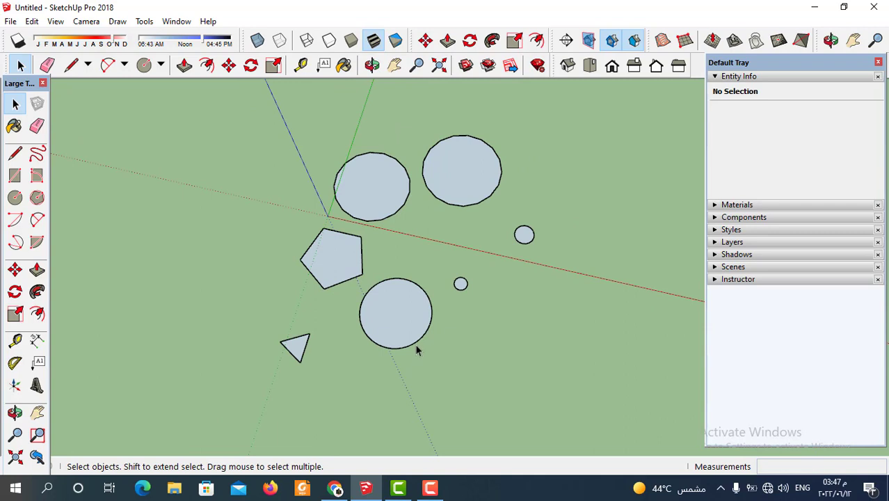
scroll(417, 347, "up", 2)
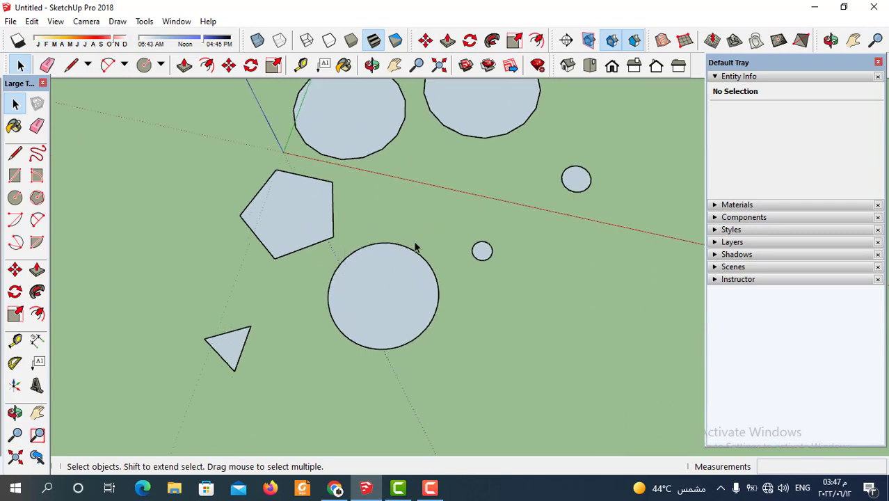
left_click(437, 287)
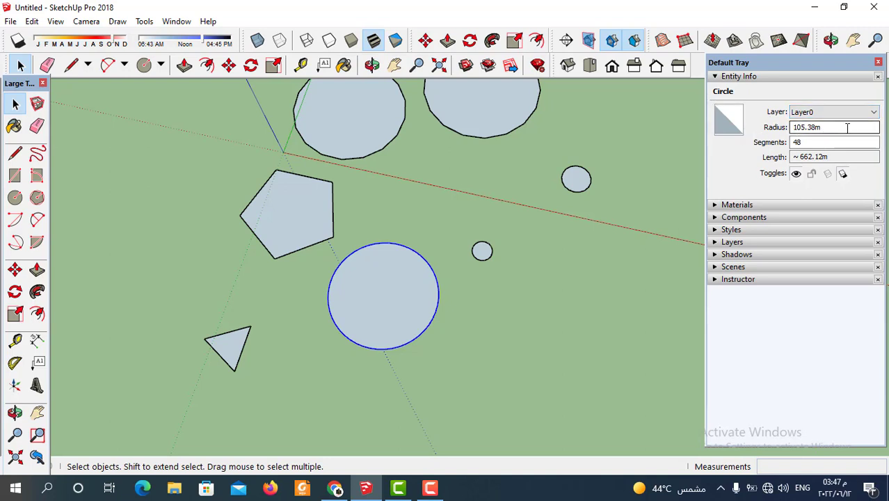
left_click_drag(837, 126, 737, 132)
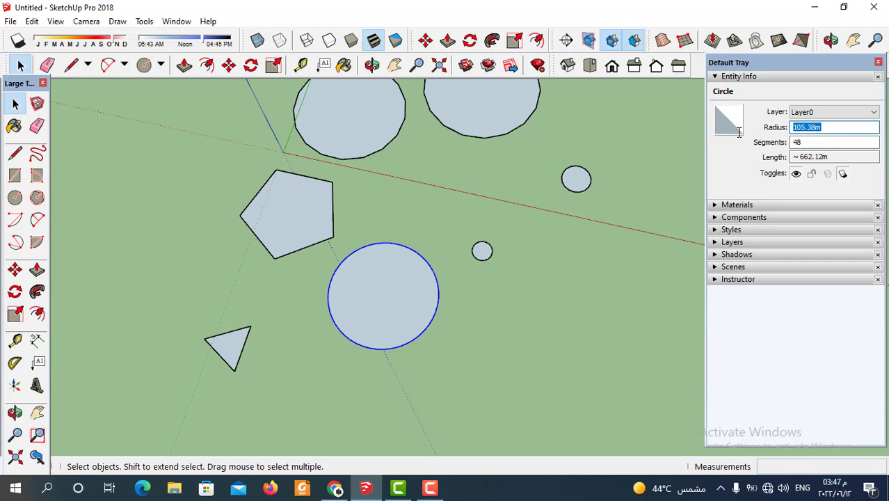
type("80")
key("Return")
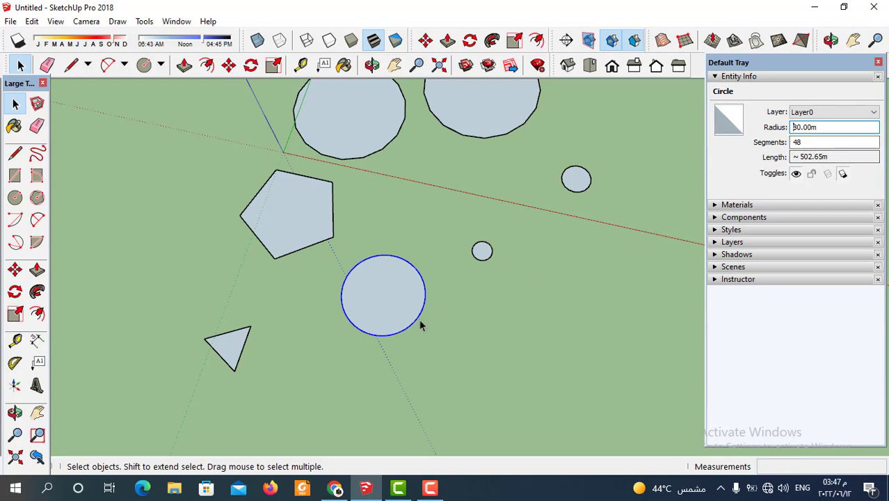
Step: Set the 80 m circle's segments to 10 and deselect it
scroll(416, 324, "up", 1)
scroll(407, 328, "up", 1)
scroll(588, 233, "down", 1)
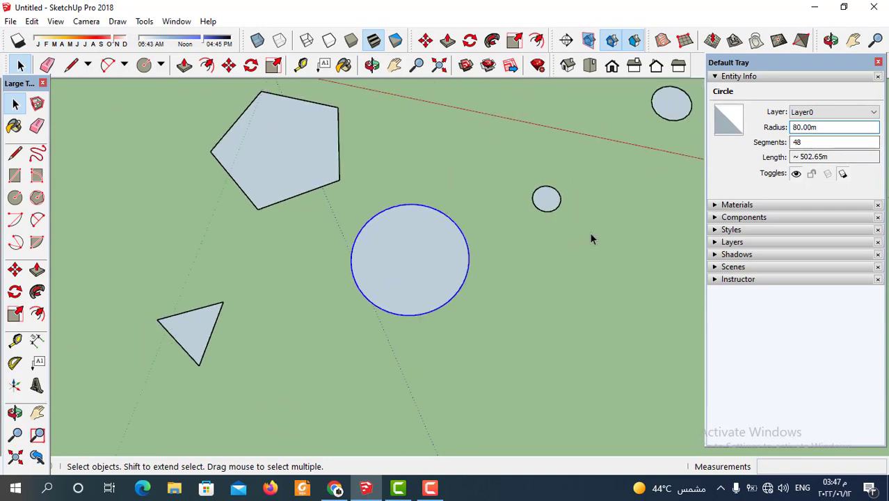
left_click(813, 142)
left_click_drag(814, 143, 794, 142)
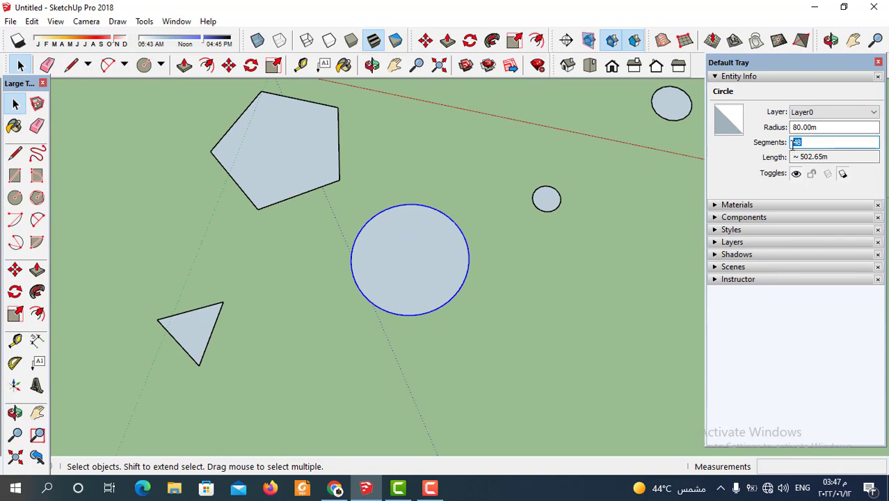
type("30")
left_click_drag(819, 141, 757, 142)
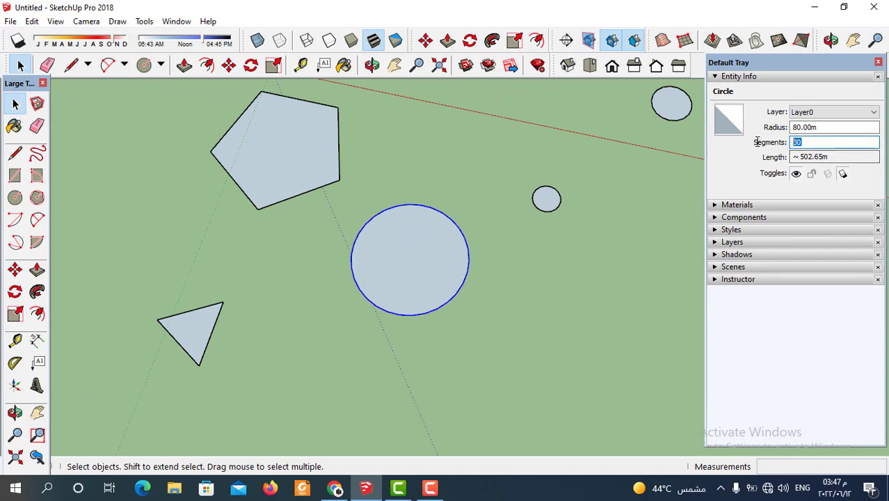
type("10")
key("Return")
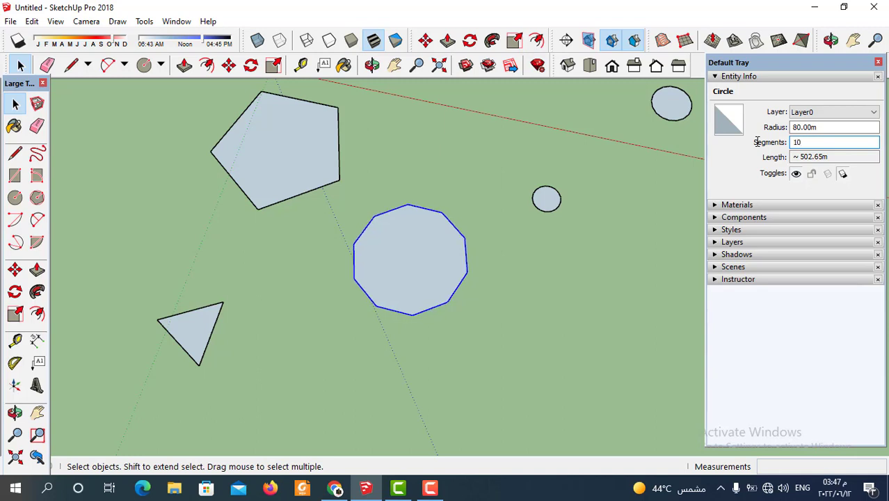
scroll(452, 264, "up", 2)
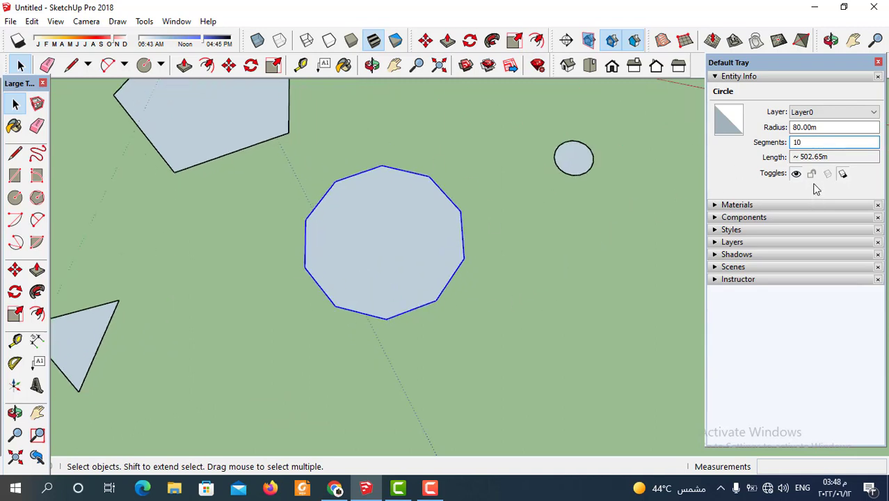
left_click(515, 278)
Step: Set the pentagon's segments to 30, turning it into a rounder circle, and clear the selection
scroll(435, 347, "down", 6)
scroll(362, 285, "up", 5)
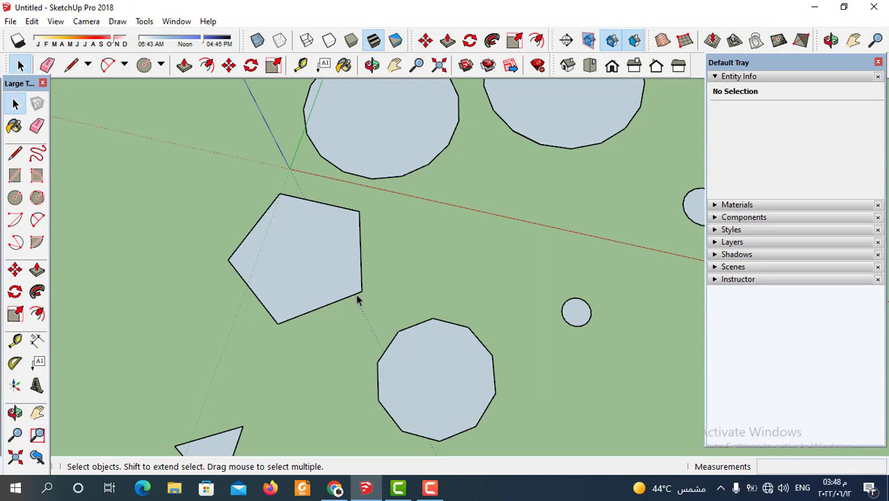
left_click(358, 299)
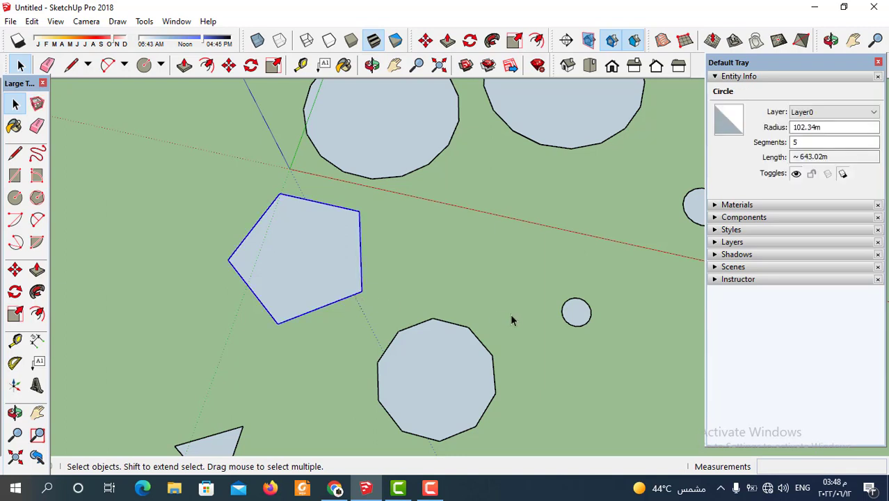
left_click(809, 143)
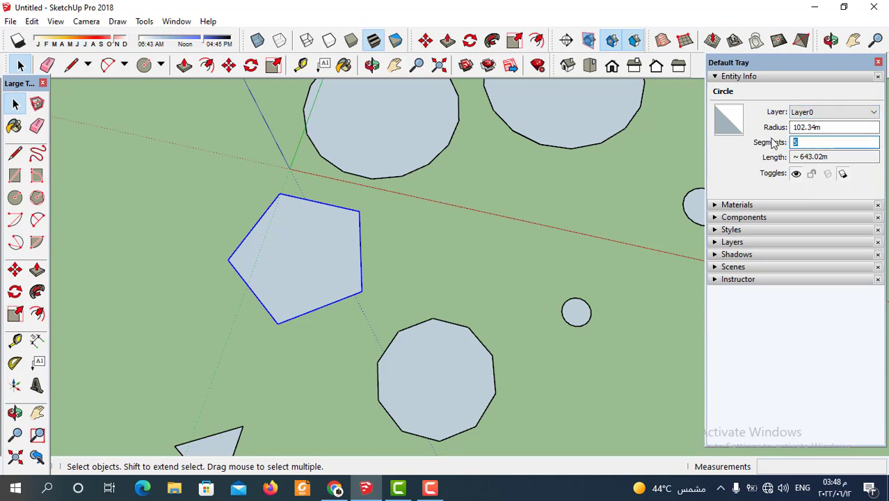
type("30")
key("Return")
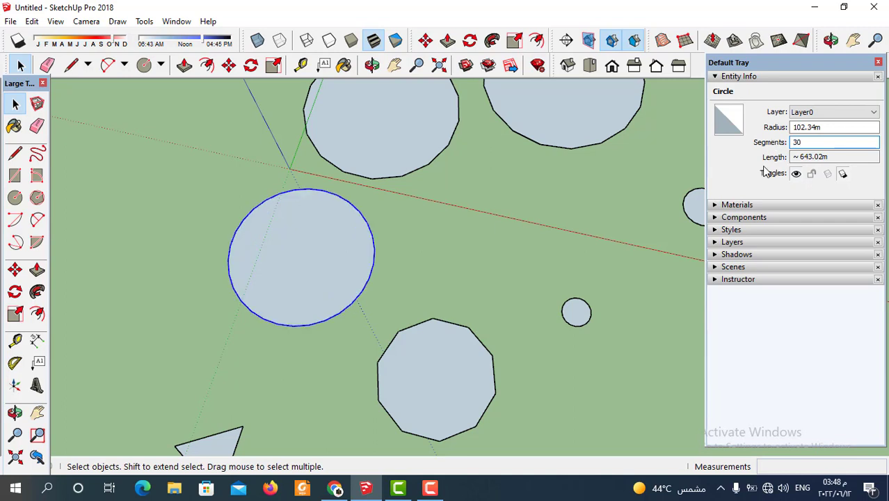
scroll(487, 257, "down", 3)
left_click(496, 265)
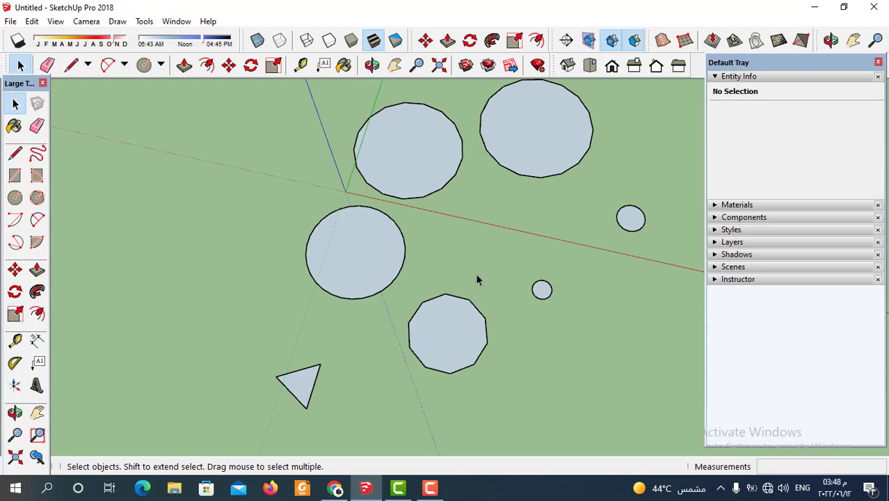
scroll(473, 288, "down", 2)
scroll(470, 282, "down", 2)
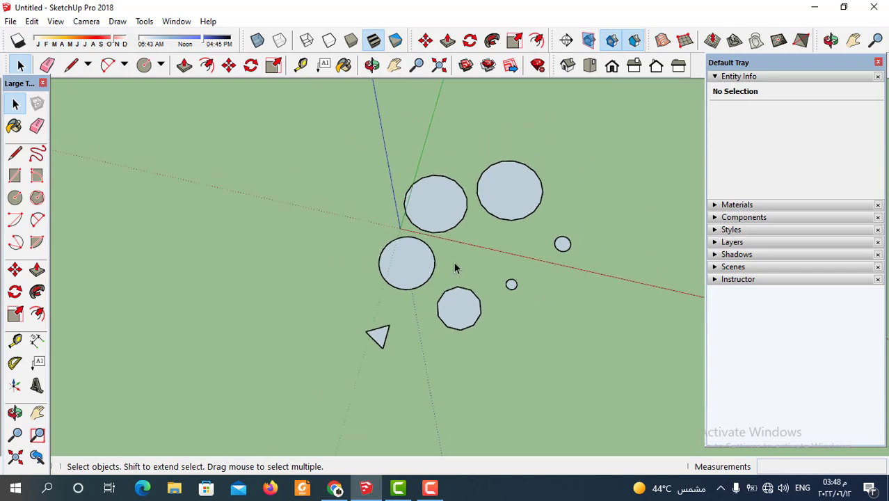
scroll(455, 263, "down", 1)
scroll(410, 327, "up", 1)
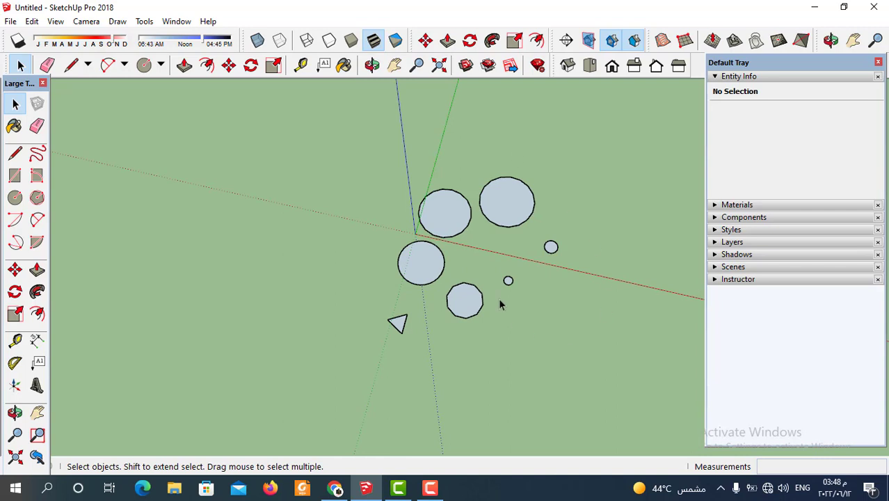
Step: Erase the large circle touching the green axis beside the origin and the two small circles near the red axis with the Eraser
scroll(499, 304, "up", 2)
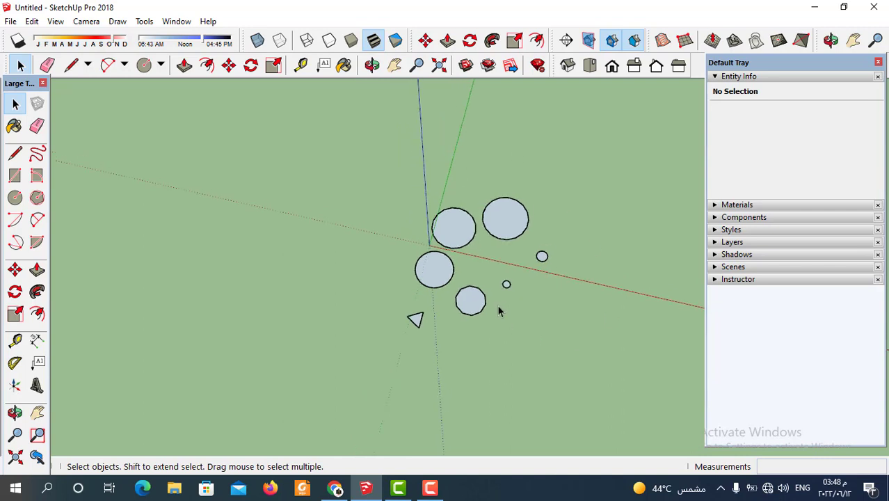
left_click(47, 66)
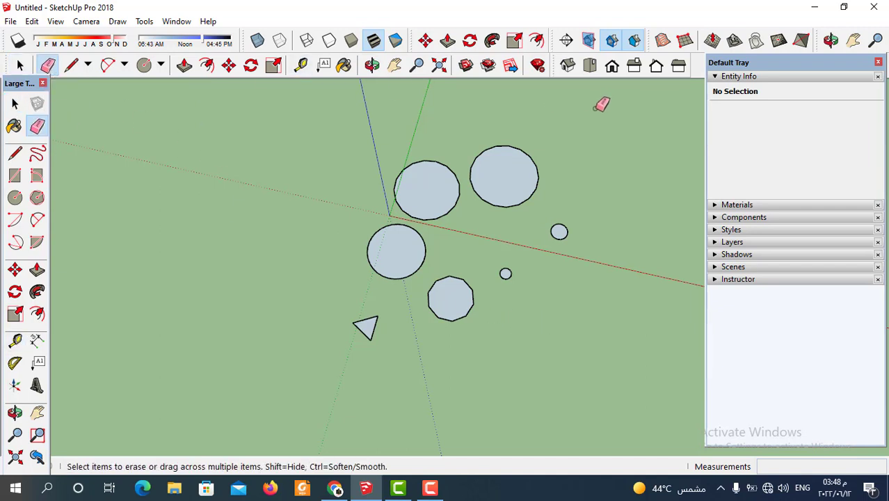
scroll(504, 249, "up", 3)
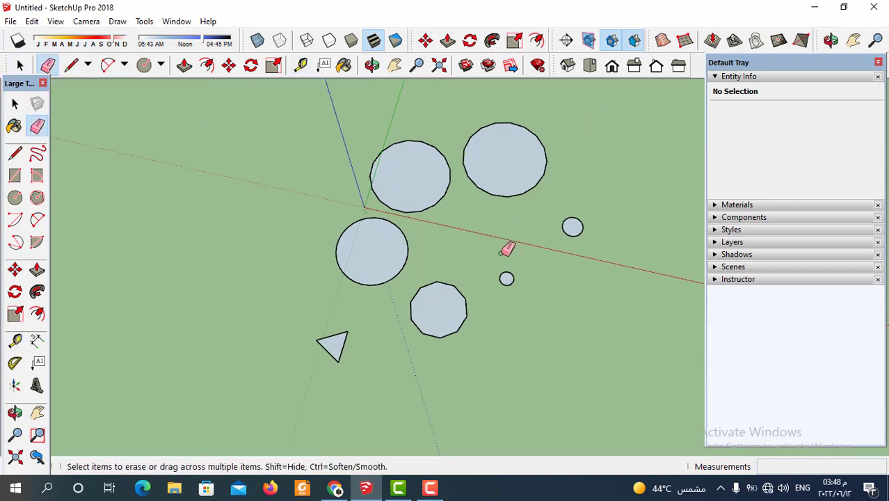
left_click(441, 186)
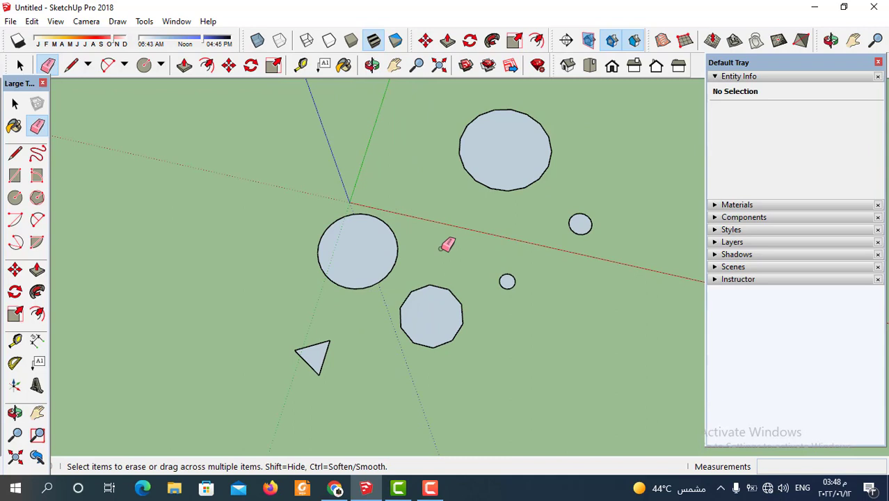
left_click(518, 285)
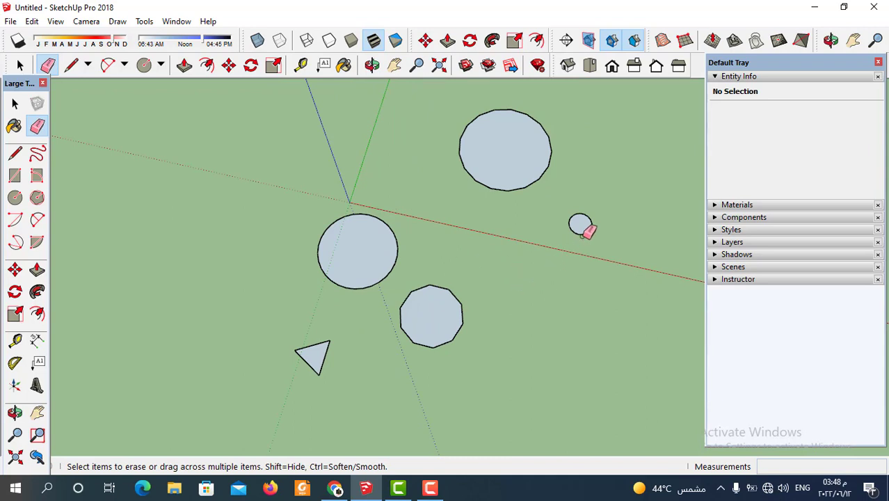
left_click(590, 224)
Step: Delete only the face of the smooth circle on the dotted green axis near the origin, keeping its outline
left_click(20, 65)
left_click(20, 65)
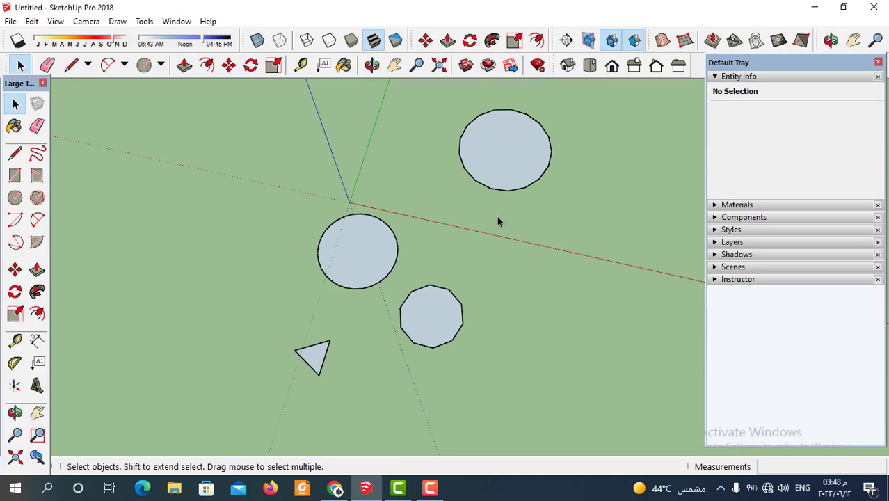
left_click(361, 254)
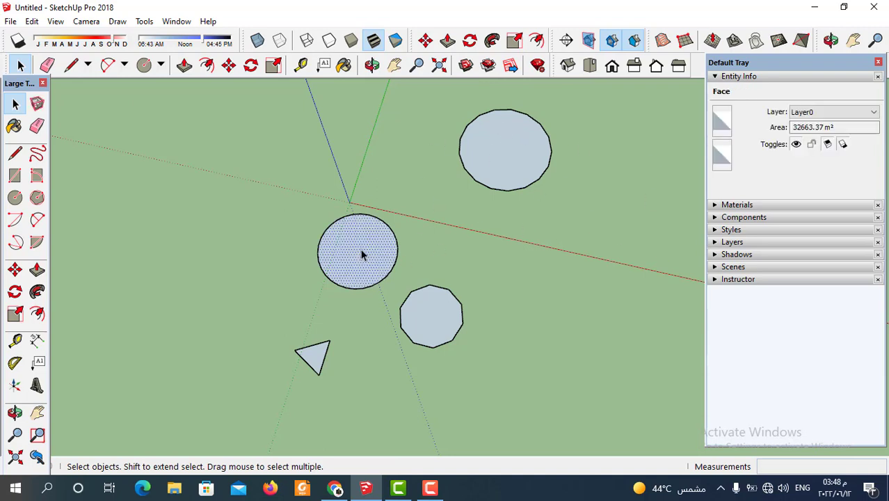
key("Delete")
scroll(373, 281, "up", 2)
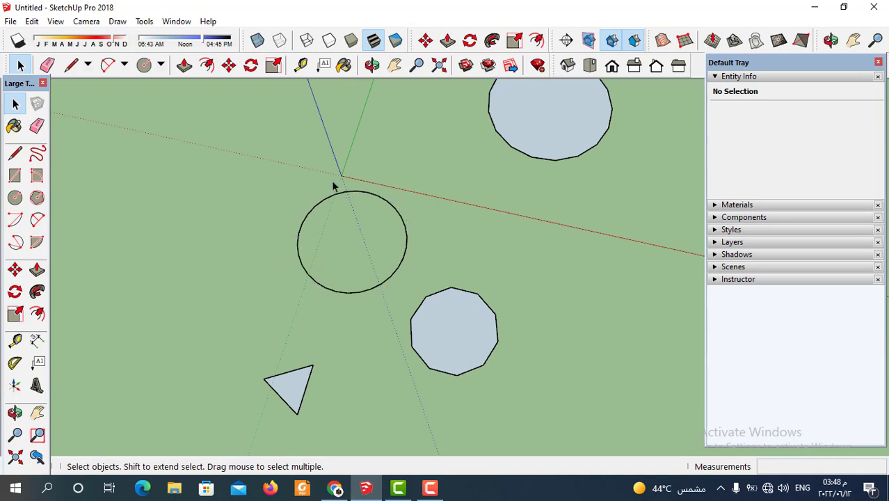
scroll(415, 192, "down", 4)
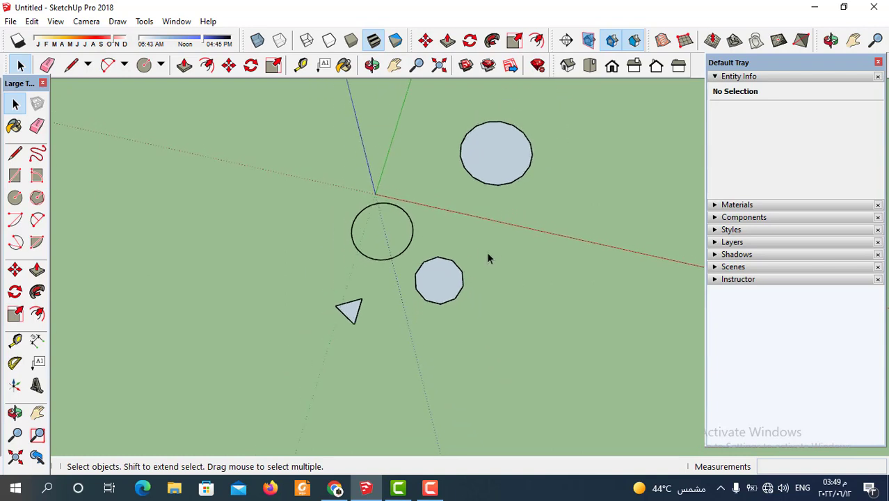
scroll(447, 337, "down", 2)
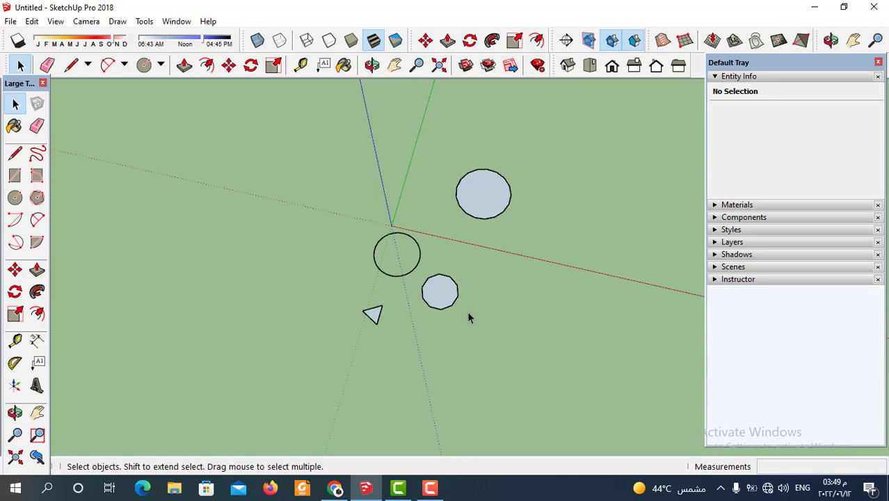
middle_click_drag(486, 317, 476, 315)
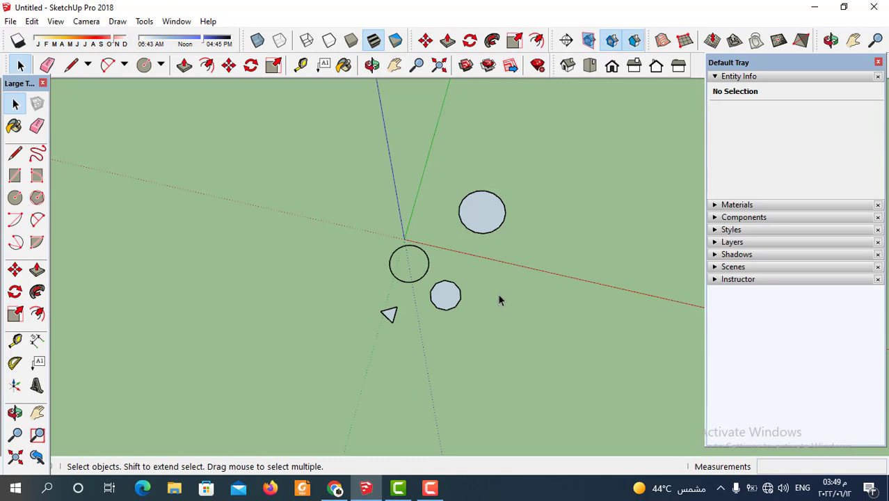
scroll(501, 279, "up", 2)
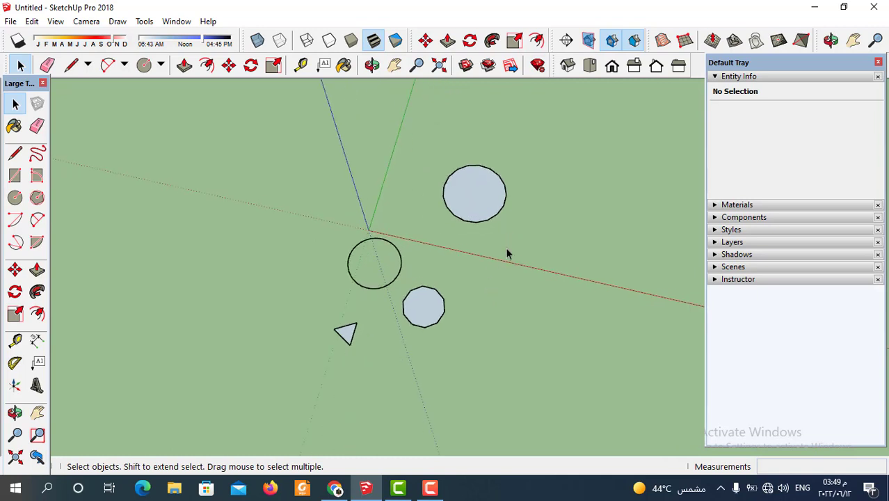
scroll(506, 249, "up", 1)
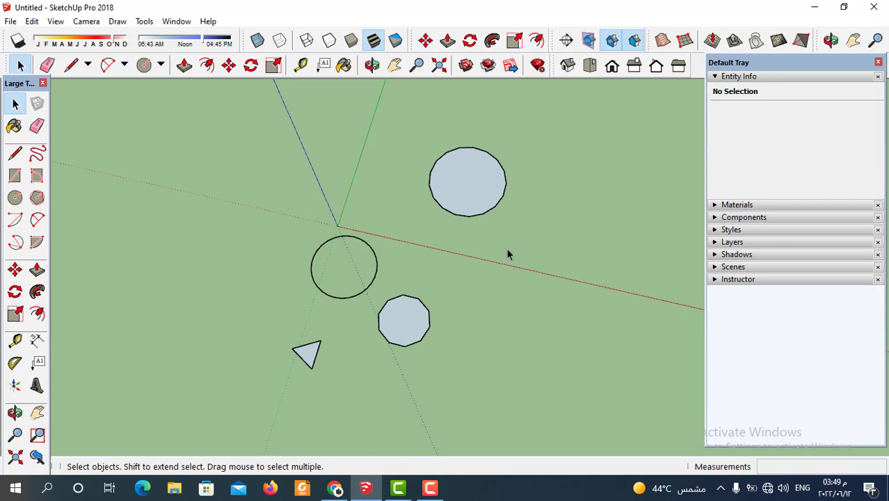